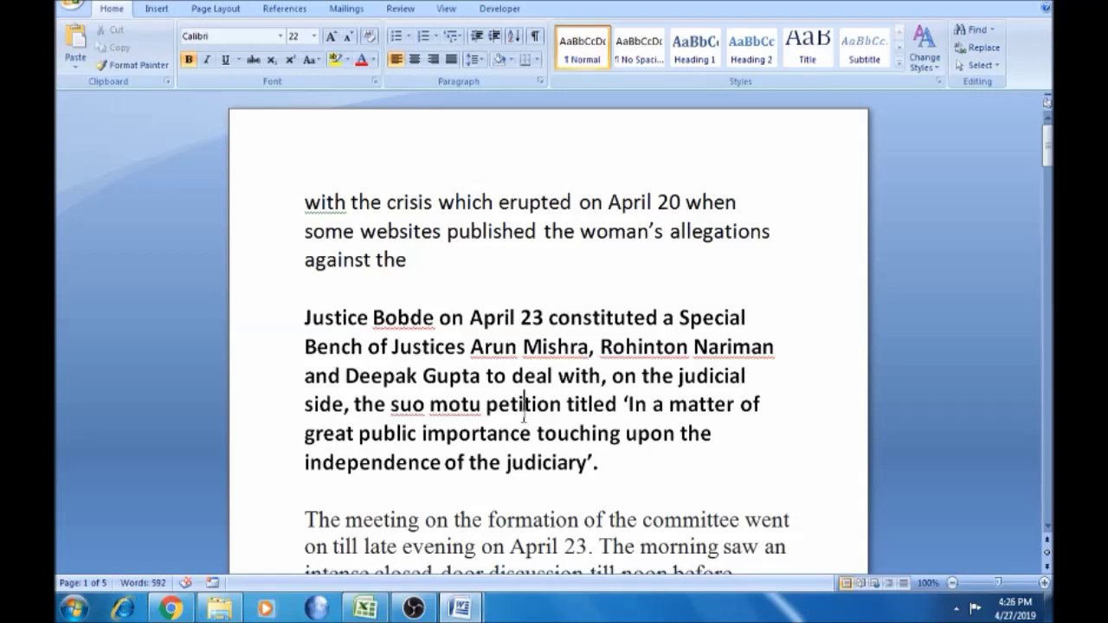
Place the insertion point at several spots in the article text.
left_click(482, 288)
left_click(515, 244)
left_click(448, 262)
Start Save As with a new file name ending in 'Password' and bring up General Options.
key("ctrl+s")
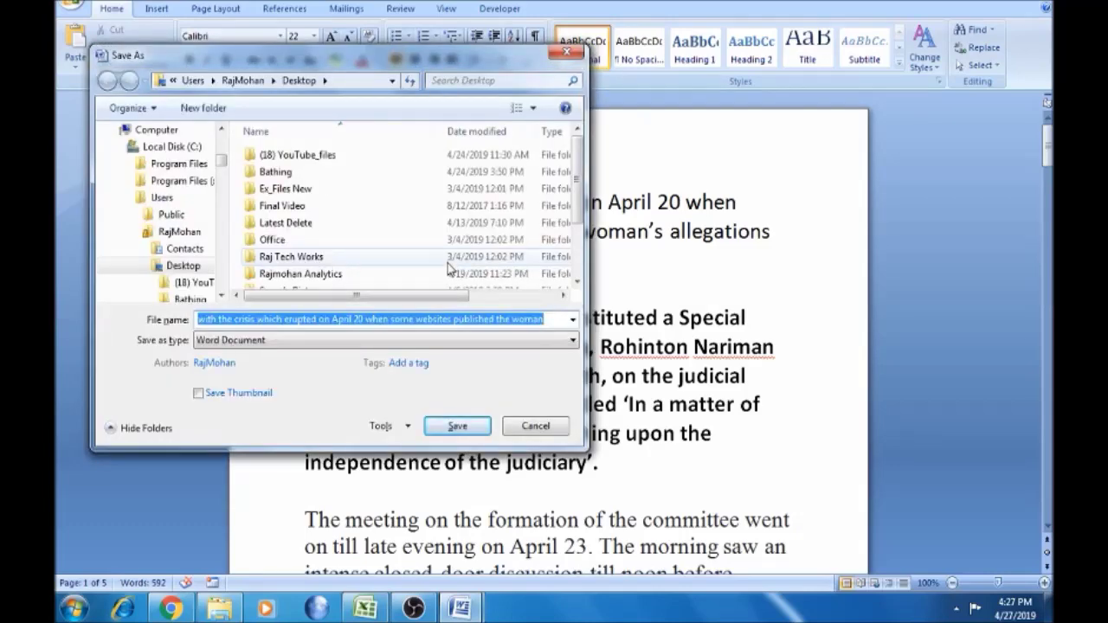
key("BackSpace")
type("R")
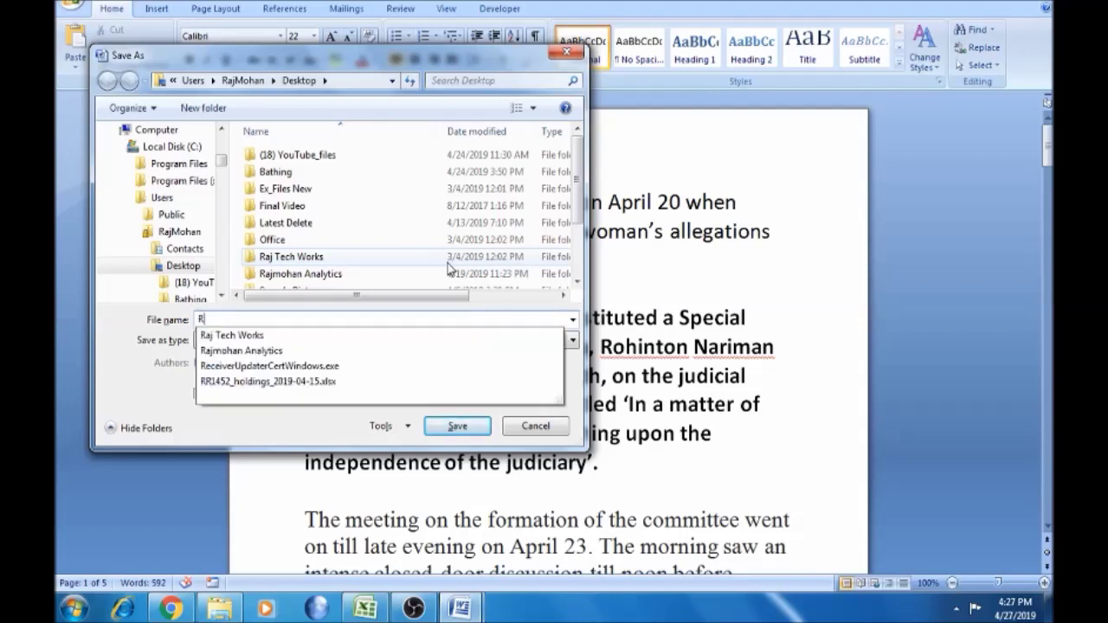
type("ajmohan ")
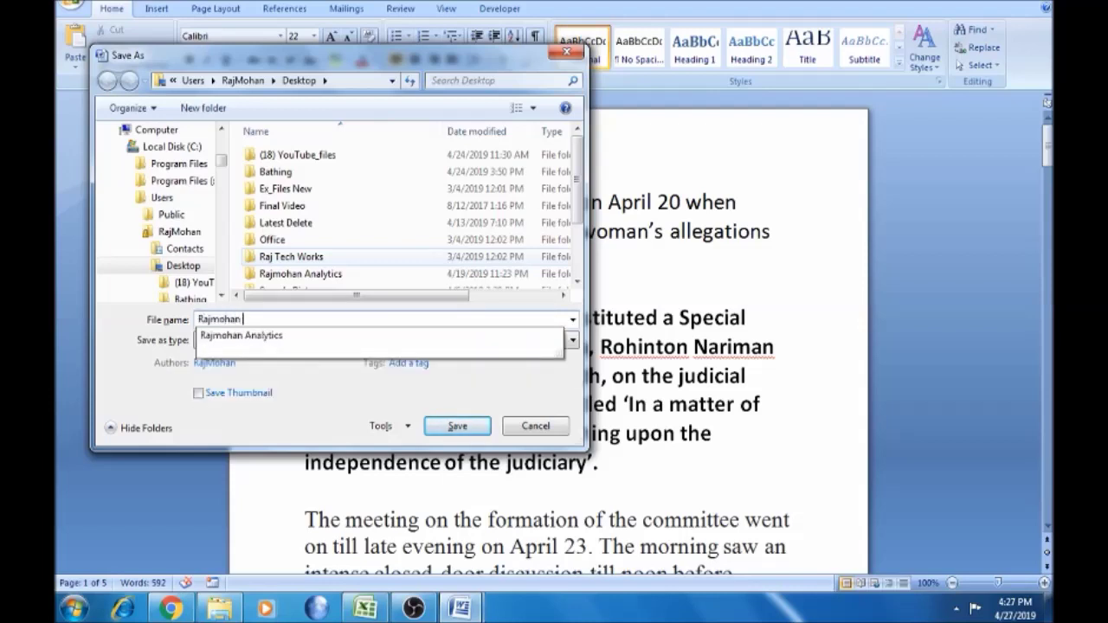
type("Password")
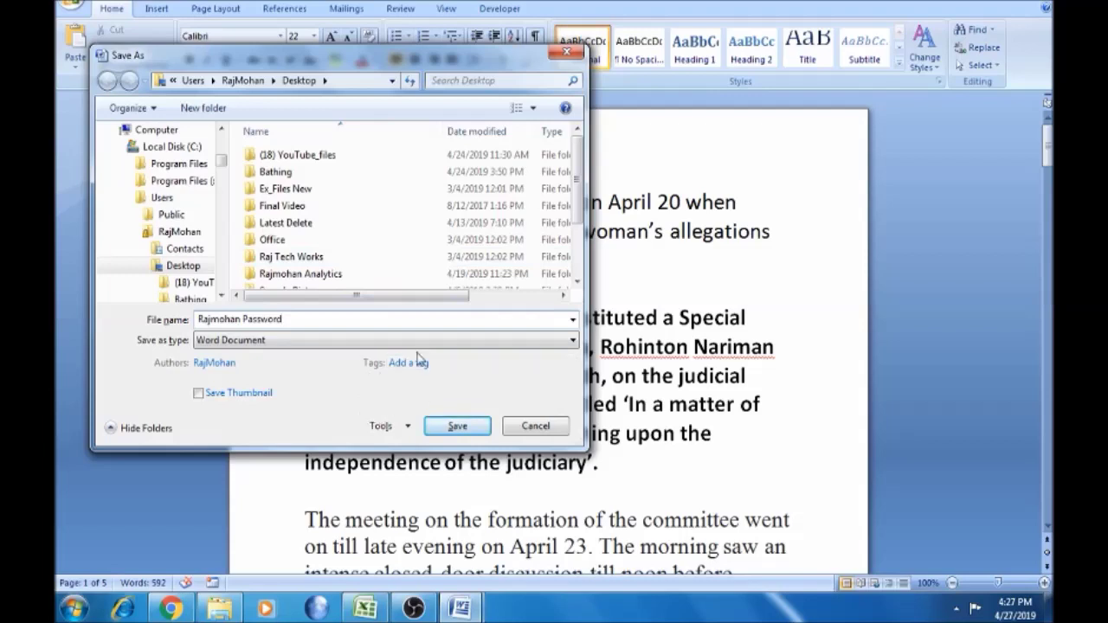
left_click(408, 429)
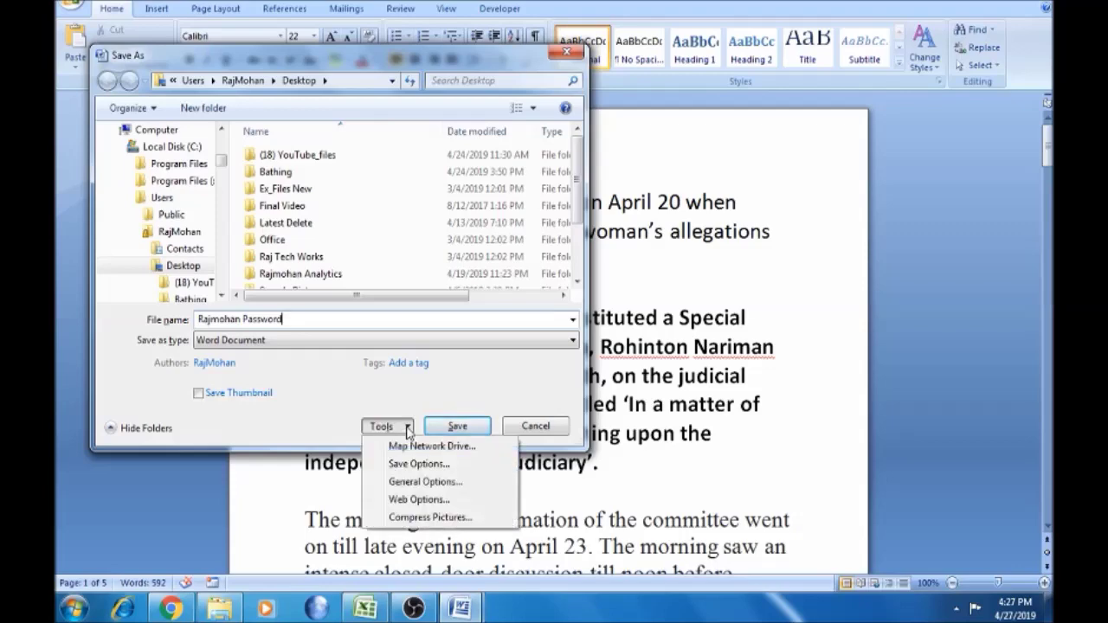
left_click(422, 482)
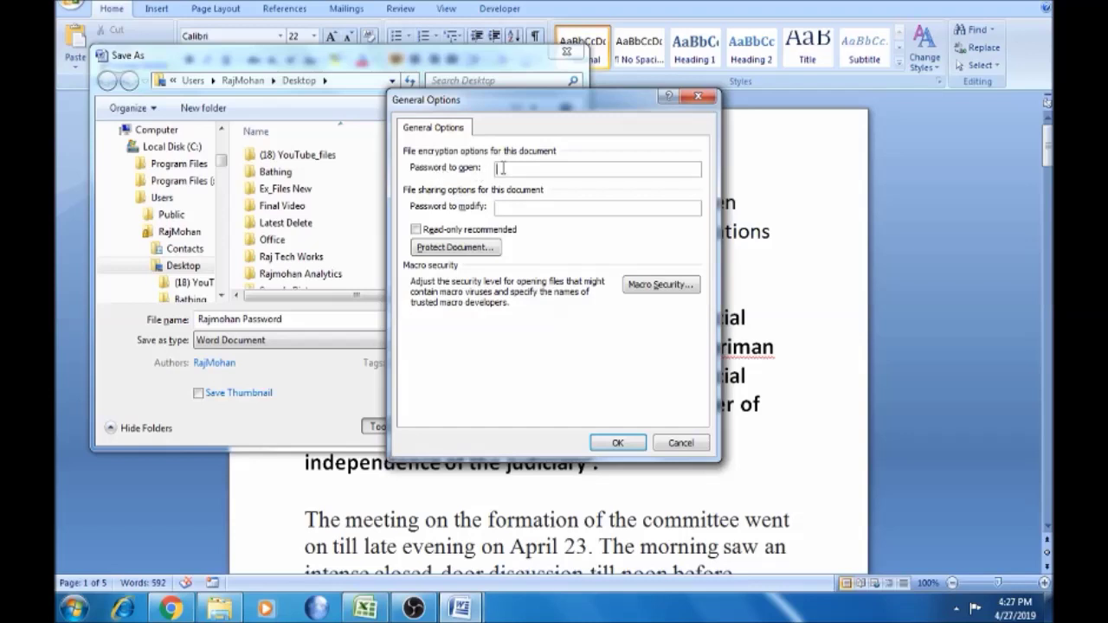
Set and confirm a password to open, then save the document under the new name.
left_click(508, 206)
left_click(503, 170)
left_click(617, 443)
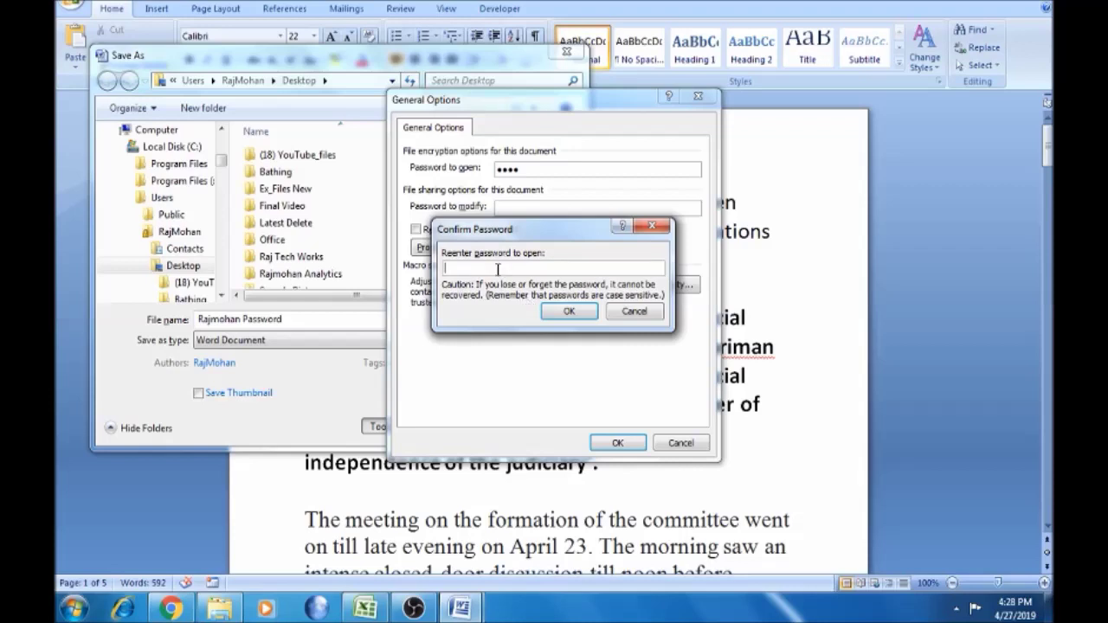
type("****")
left_click(568, 311)
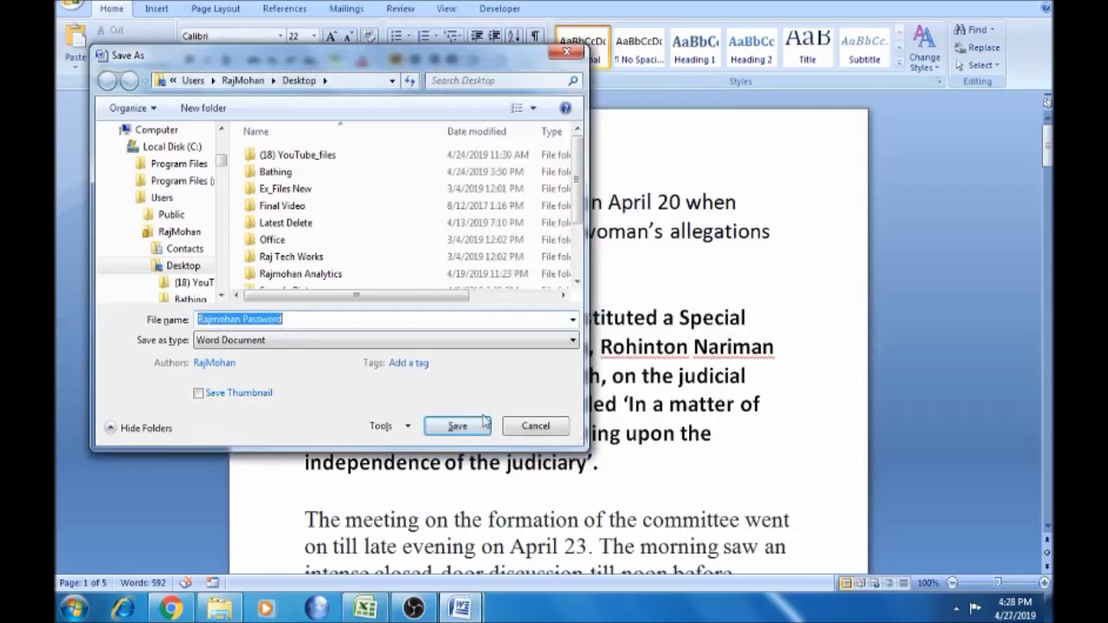
left_click(464, 429)
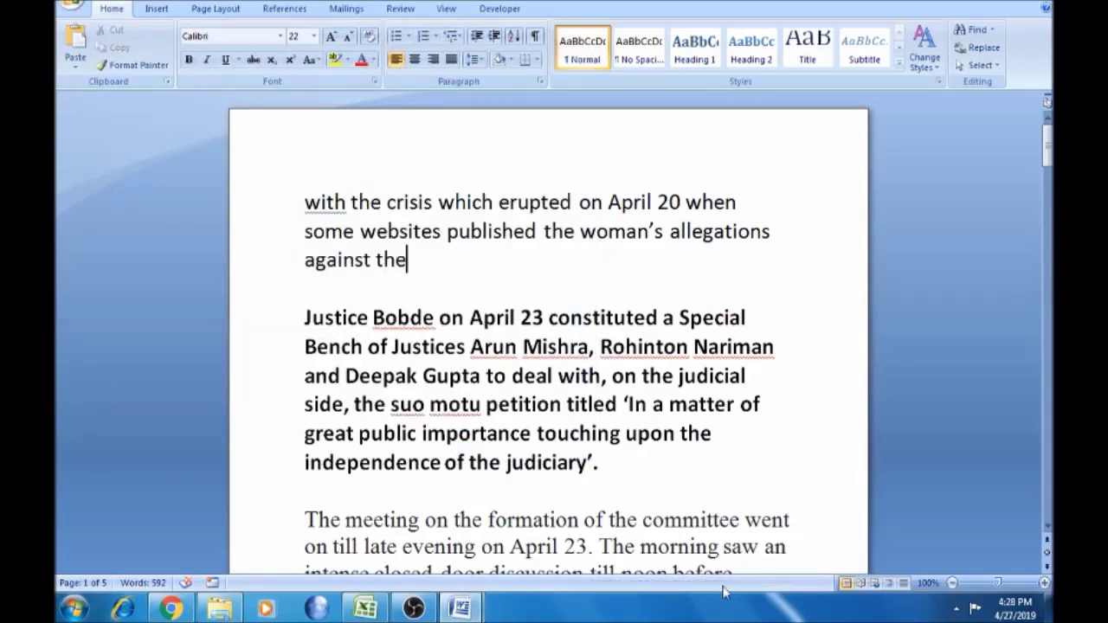
left_click(468, 285)
Reopen the Password file from the Start menu's recent Word files, entering its open password.
key("alt+Tab")
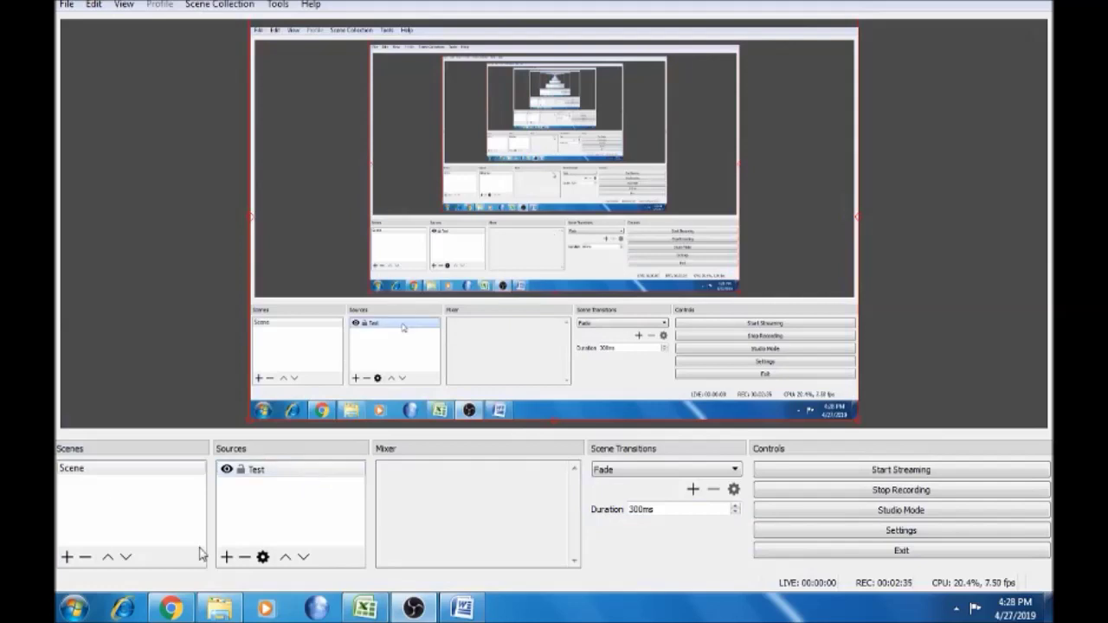
left_click(69, 613)
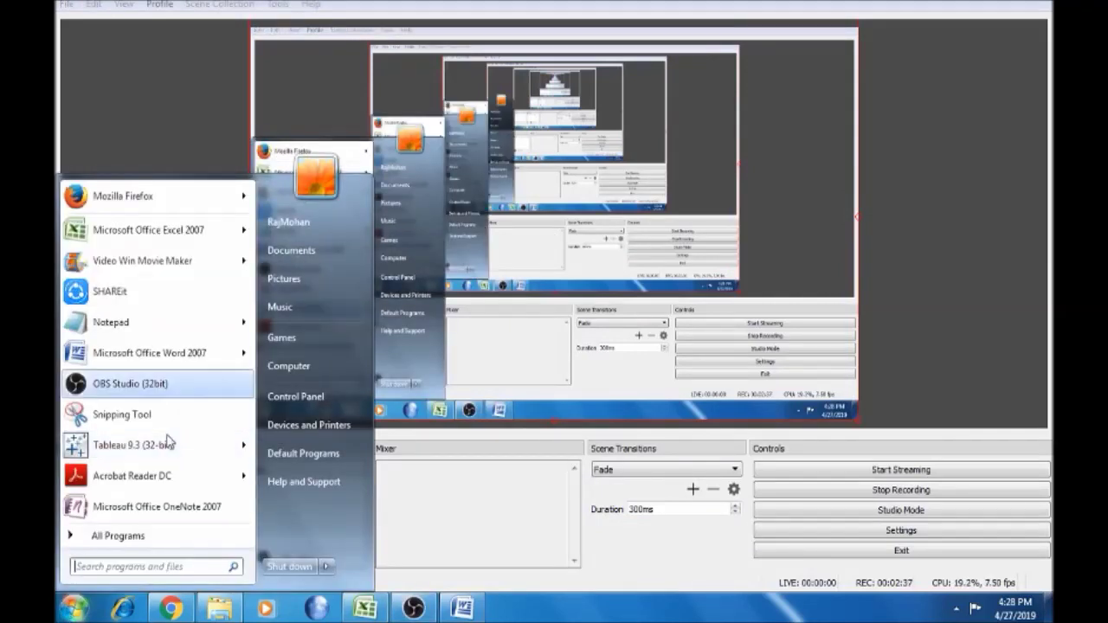
mouse_move(199, 357)
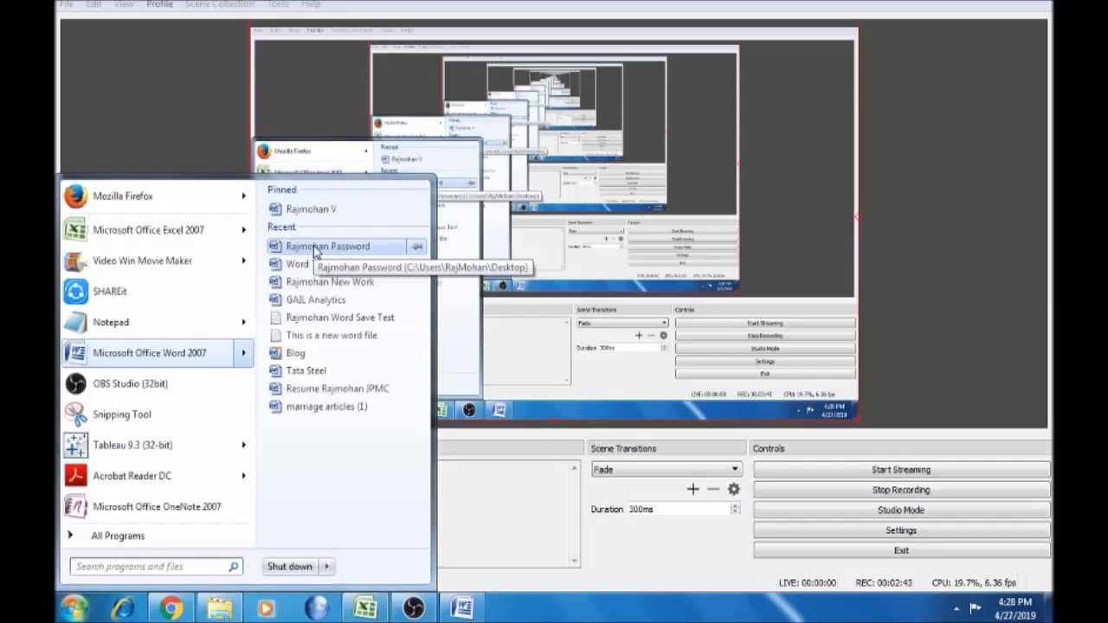
left_click(315, 251)
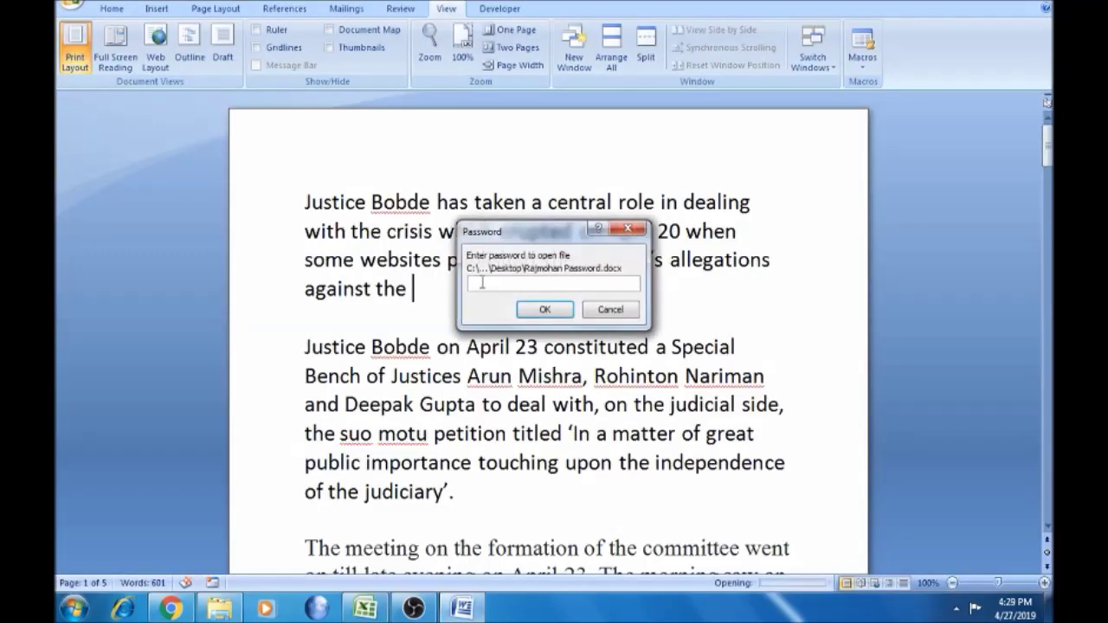
left_click(543, 312)
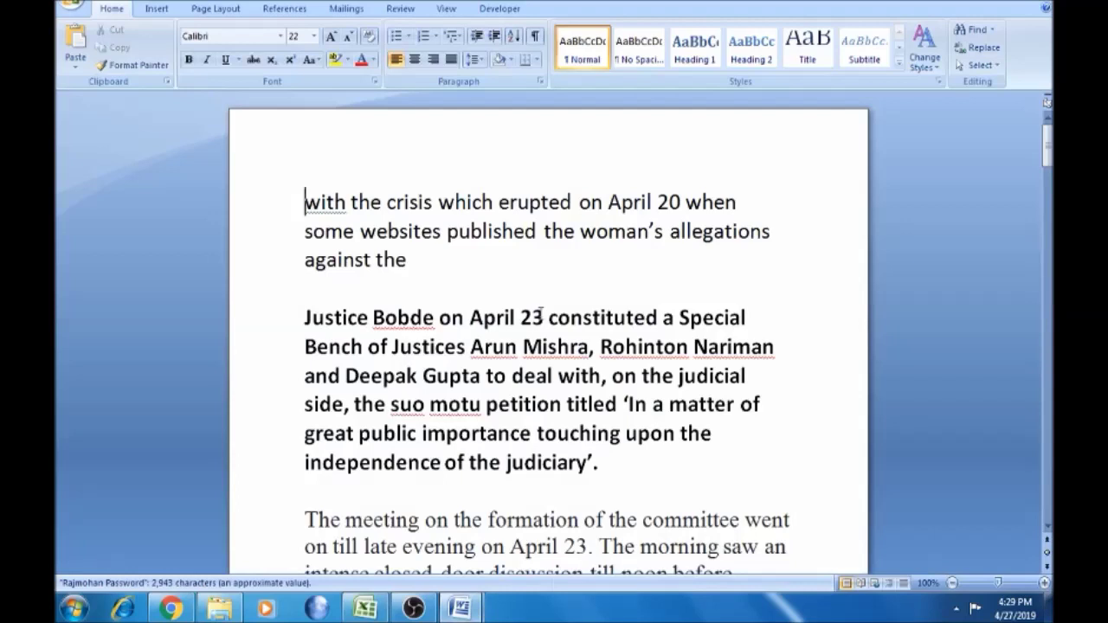
Copy the entire 592-word article and paste it into a new blank document, returning to its start.
left_click(511, 285)
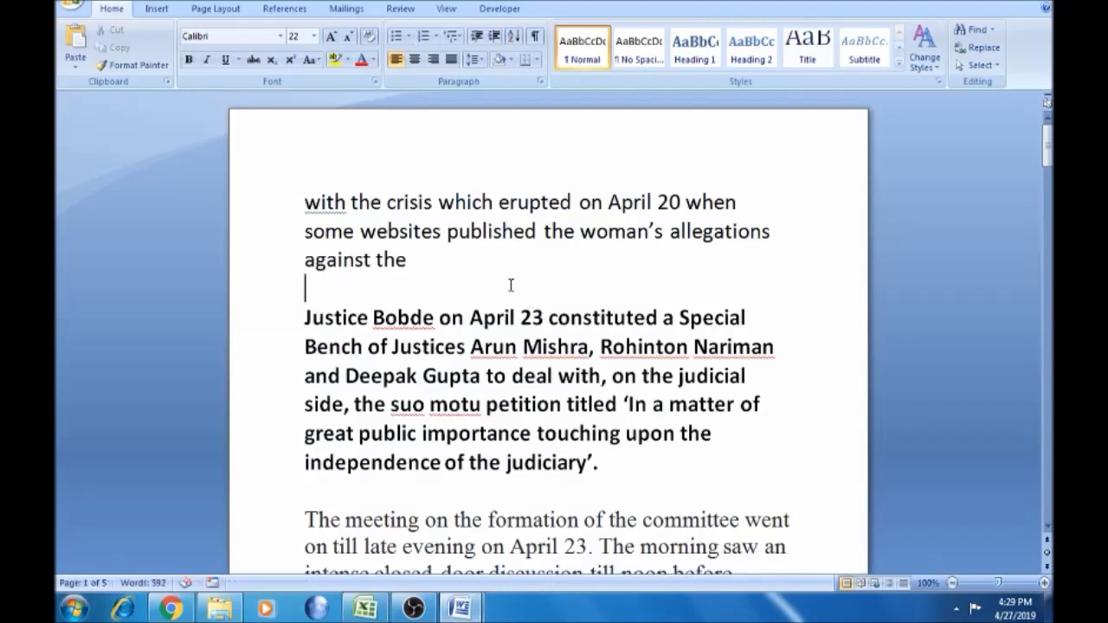
key("ctrl+a")
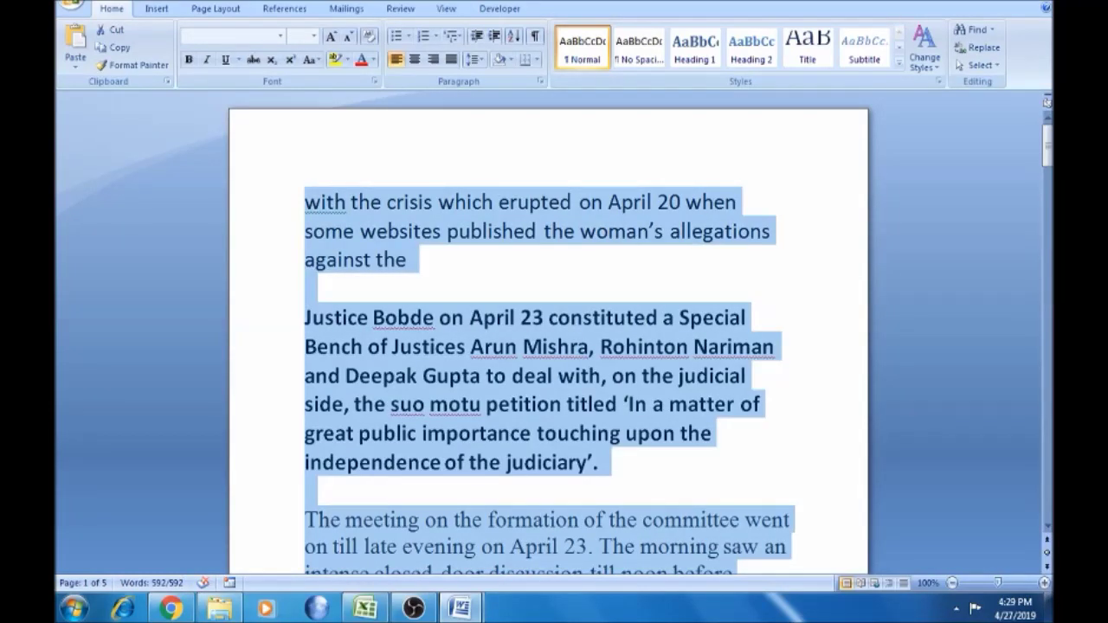
key("ctrl+z")
left_click(446, 7)
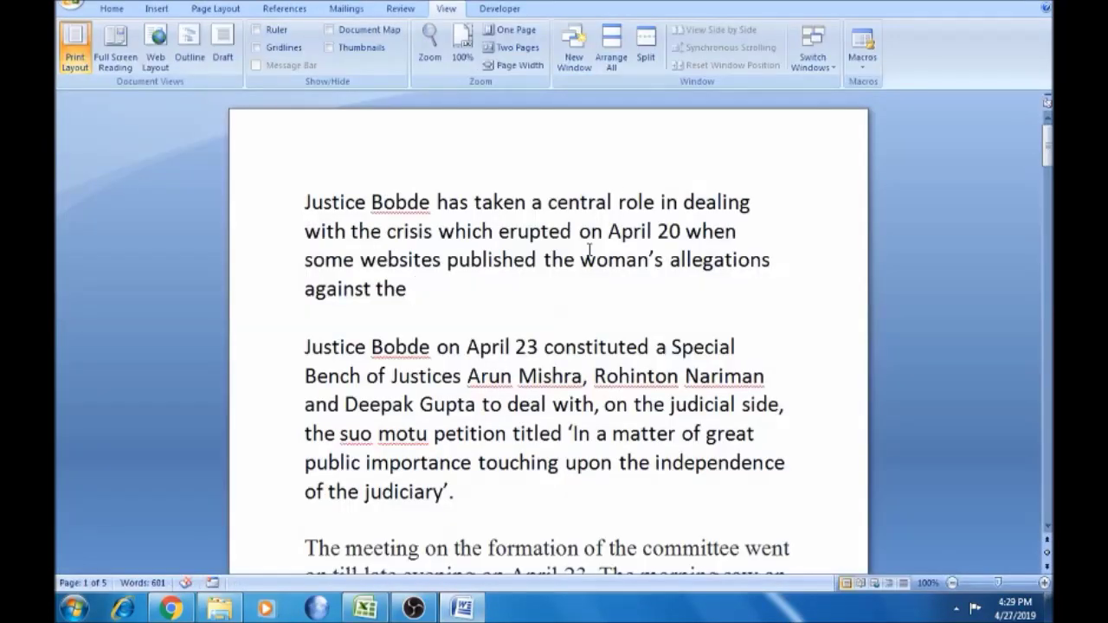
key("ctrl+n")
key("ctrl+v")
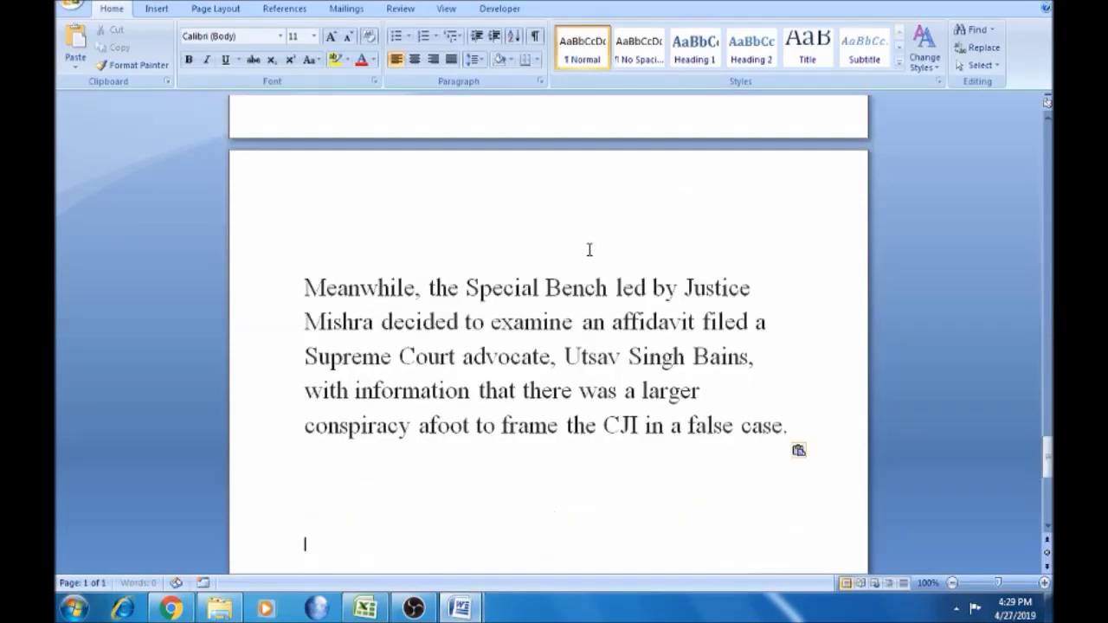
key("ctrl+Home")
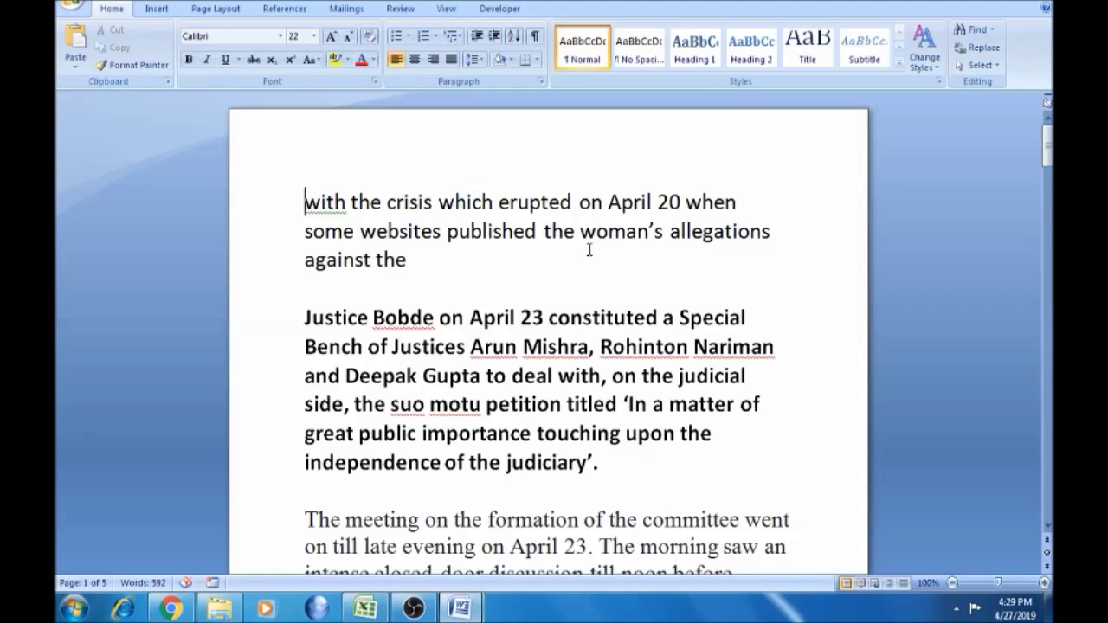
Name the copy 'Read only sample' in Save As and enter a password to modify in General Options.
left_click(530, 202)
left_click(439, 202)
key("ctrl+s")
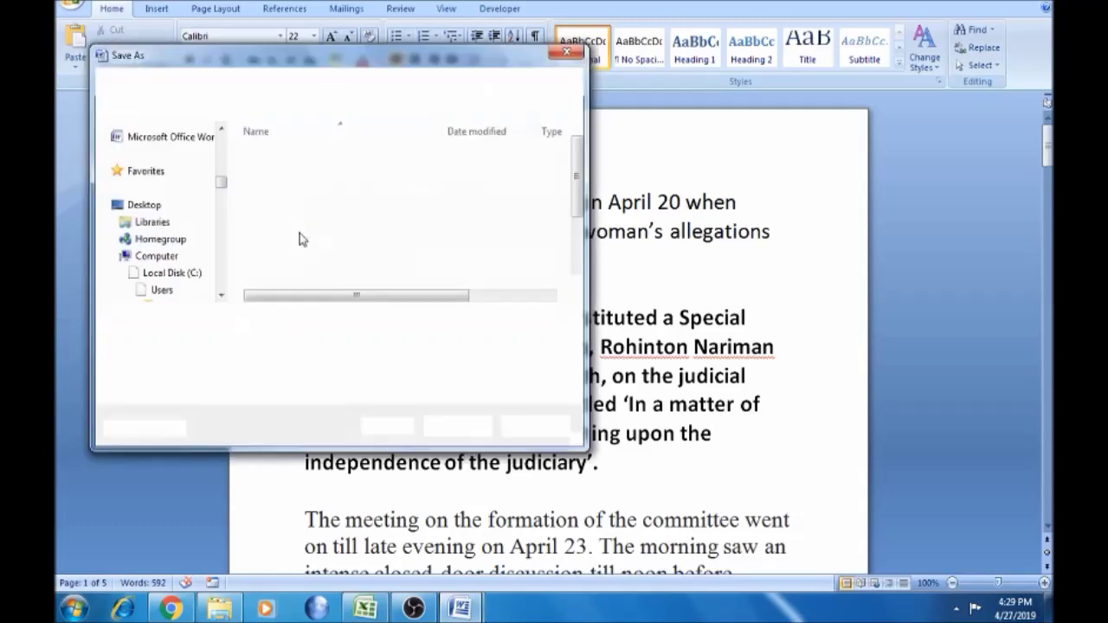
key("BackSpace")
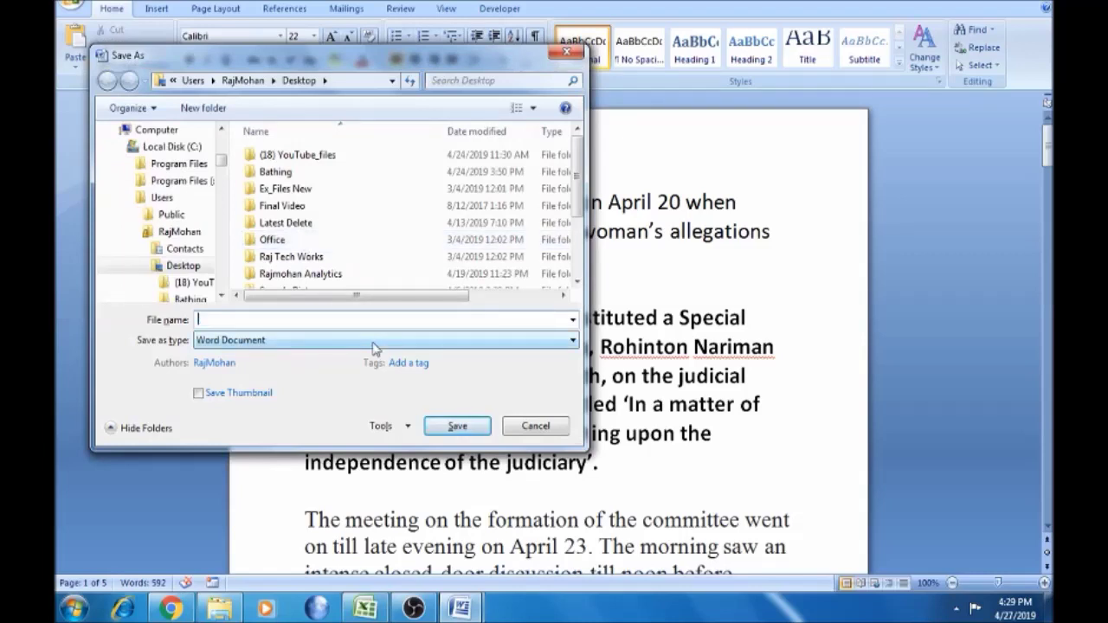
type("R")
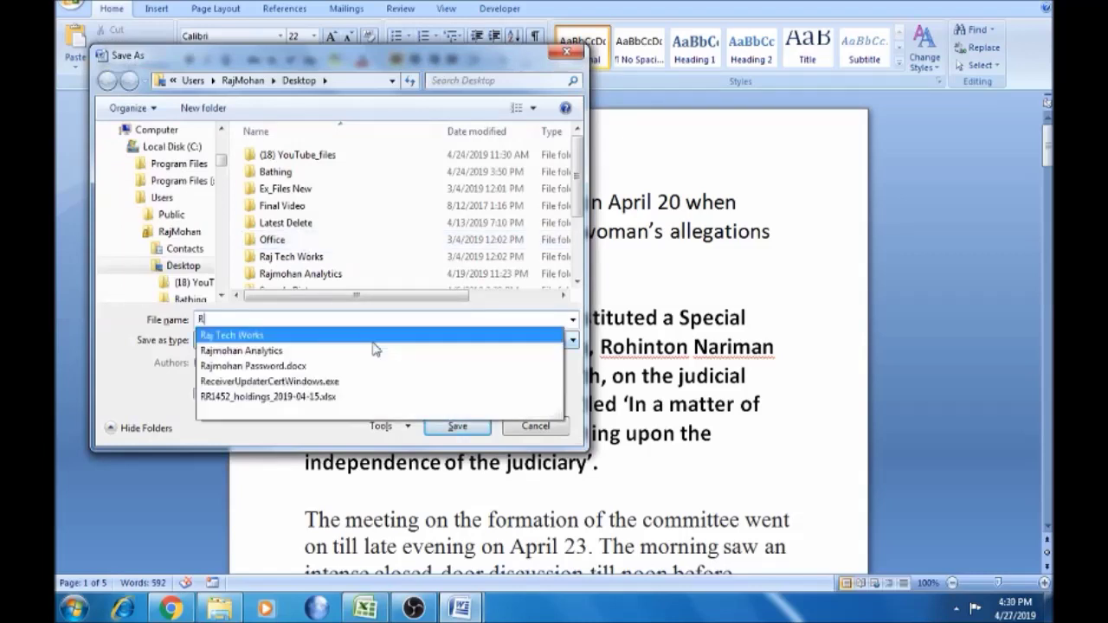
type("ead only sample")
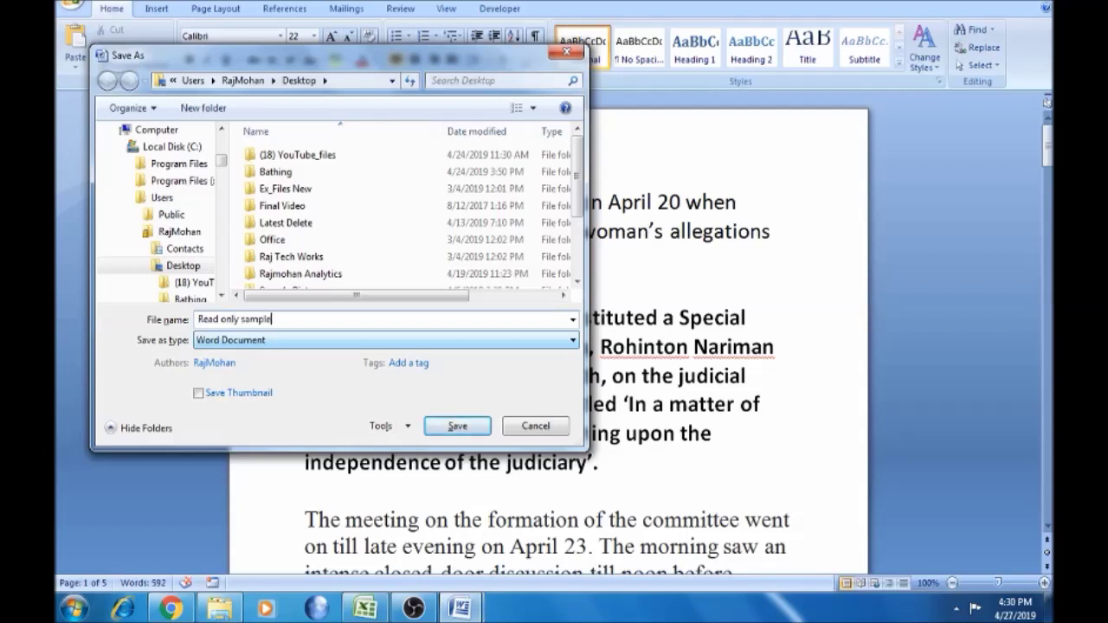
left_click(406, 427)
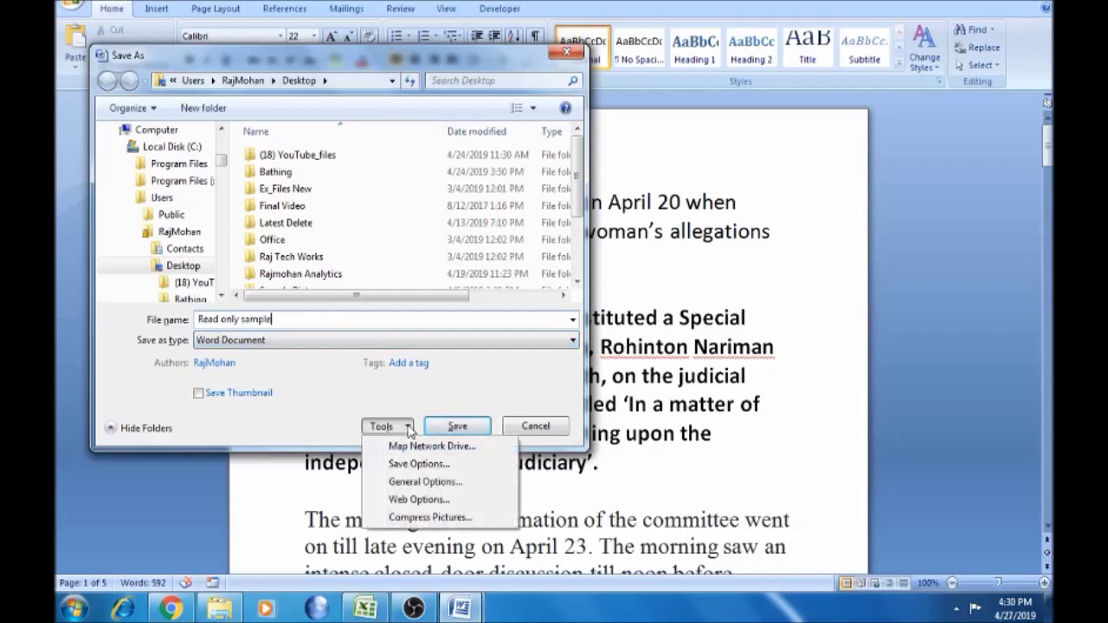
left_click(421, 482)
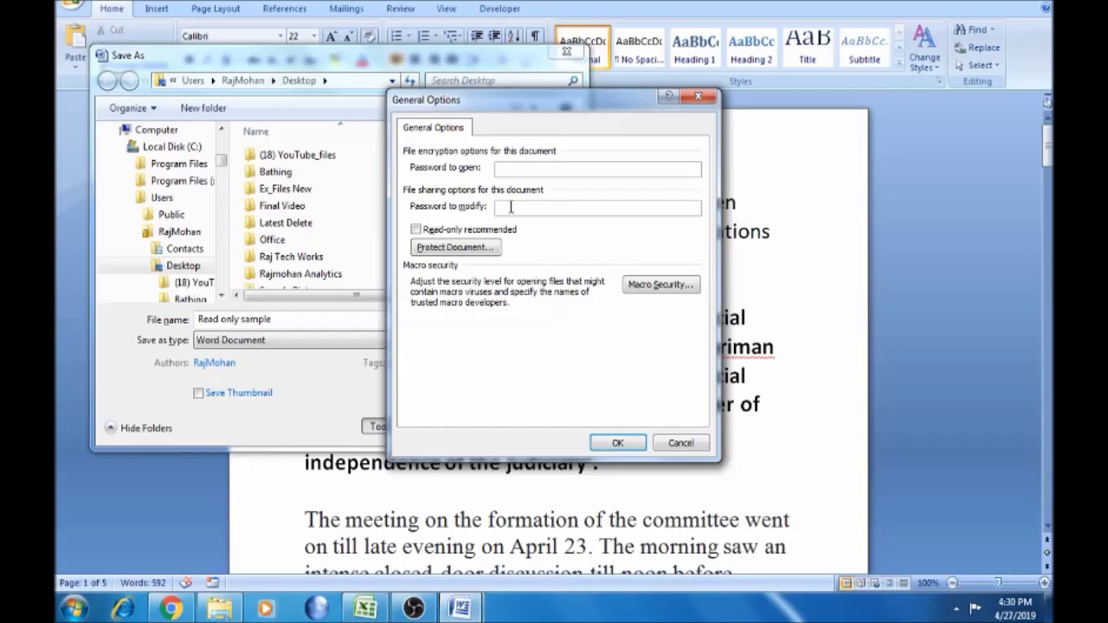
Tick Read-only recommended, confirm the modify password, and save the copy as Read only sample.
left_click(416, 230)
left_click(616, 443)
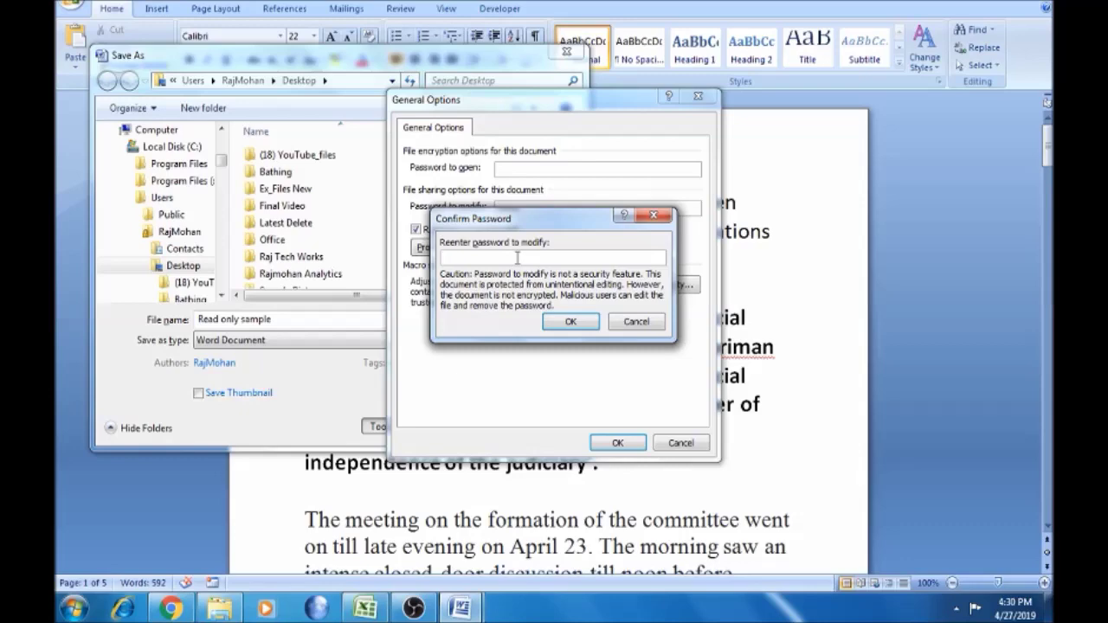
left_click(570, 321)
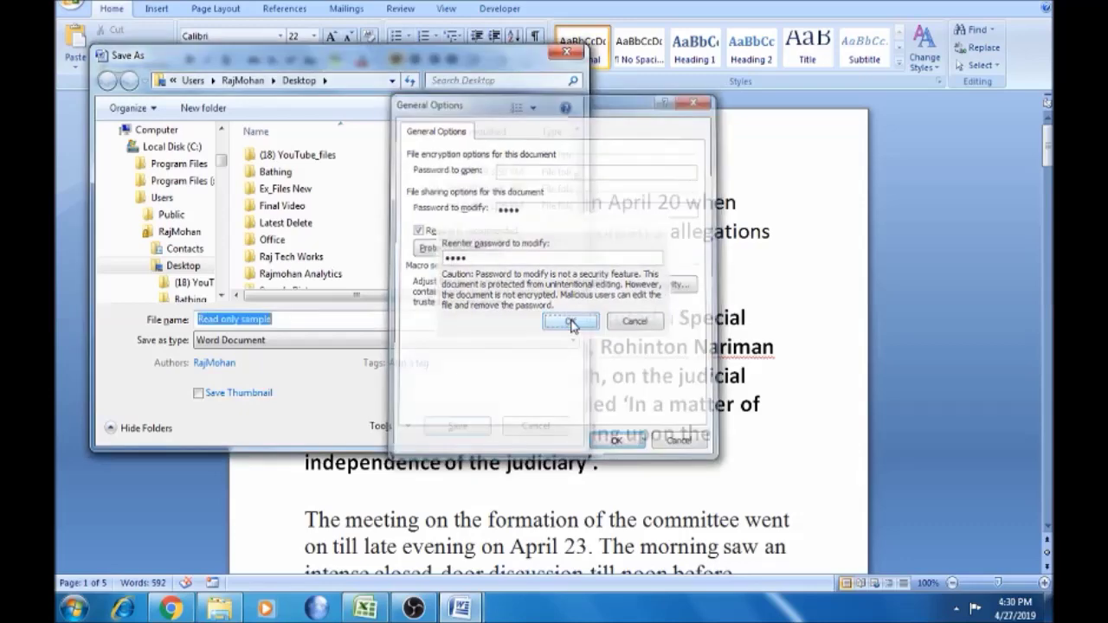
left_click(478, 429)
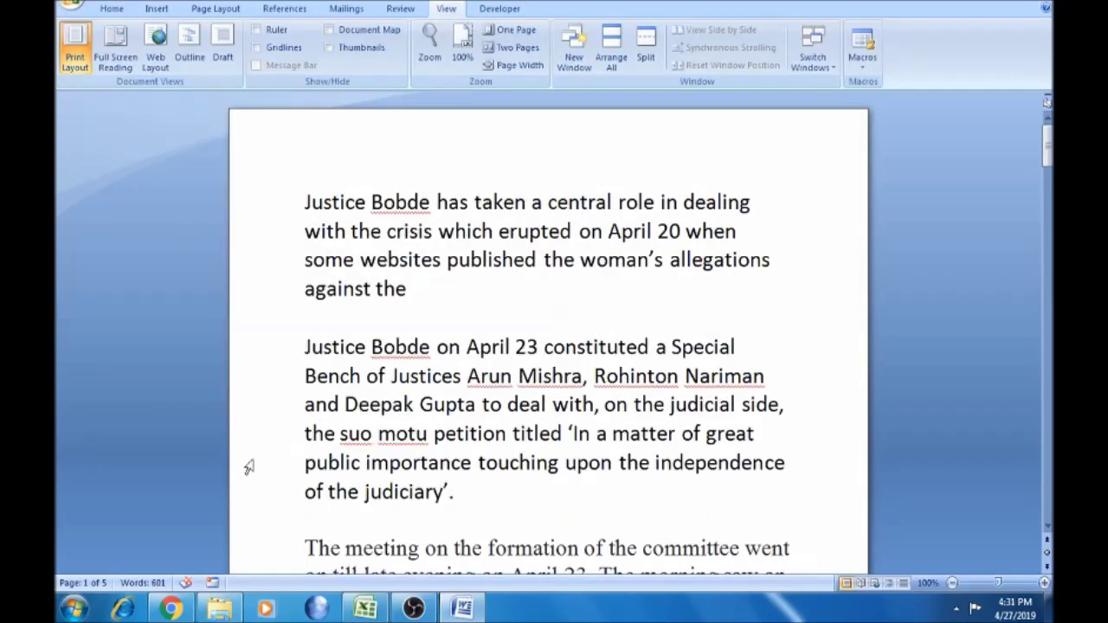
Open Read only sample as read-only from the Start menu and delete 'obde' from 'Justice Bobde'.
left_click(73, 608)
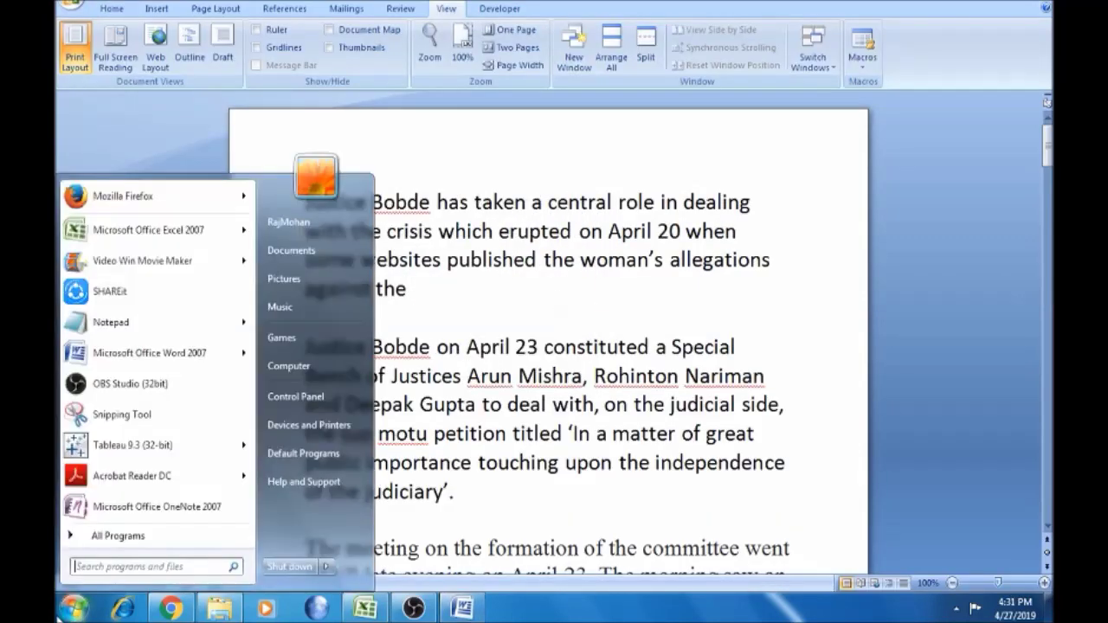
mouse_move(195, 360)
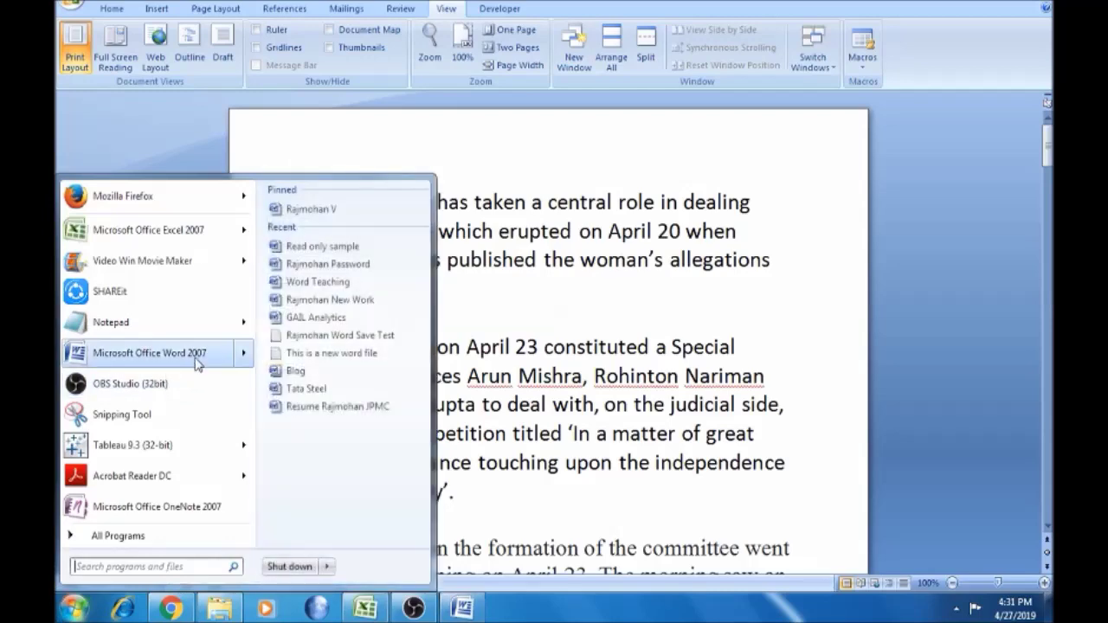
left_click(322, 247)
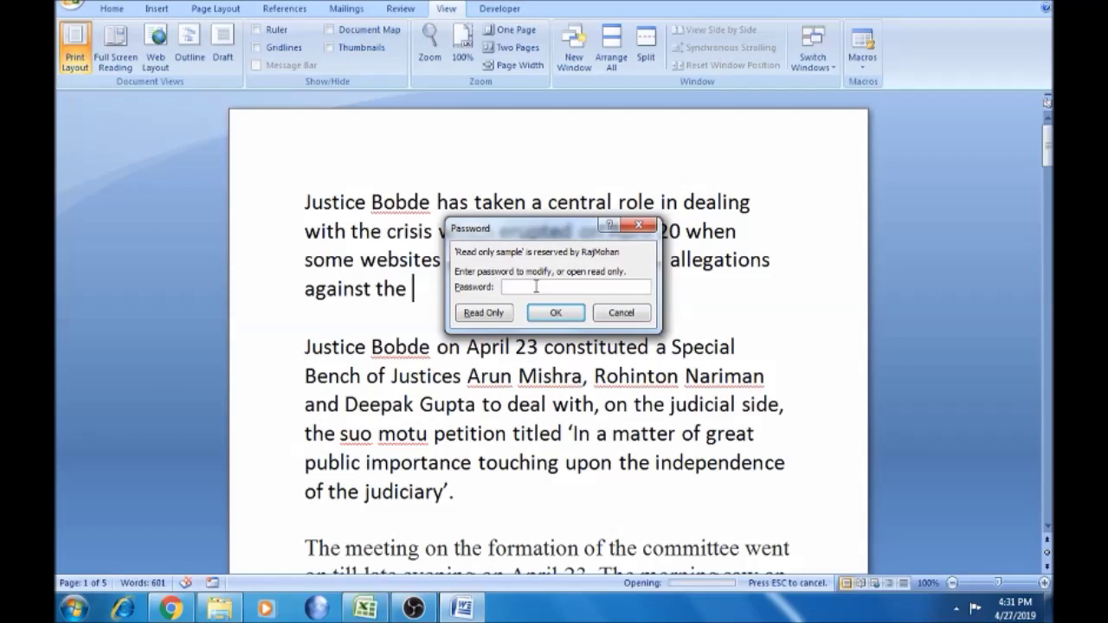
left_click(487, 312)
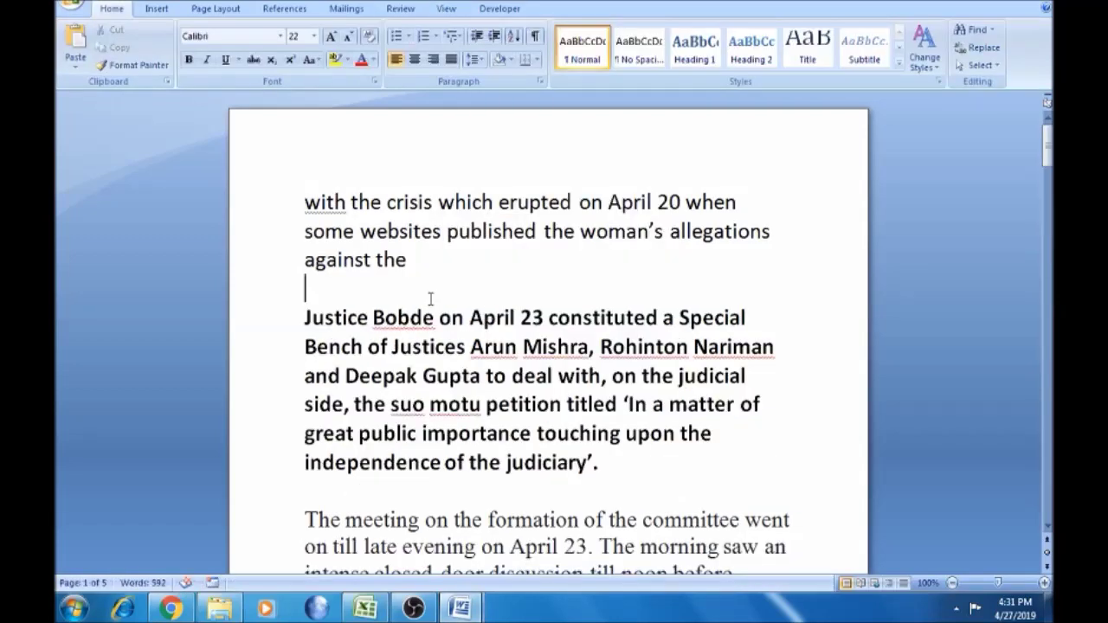
left_click(440, 319)
key("BackSpace")
key("BackSpace")
key("BackSpace")
key("BackSpace")
key("BackSpace")
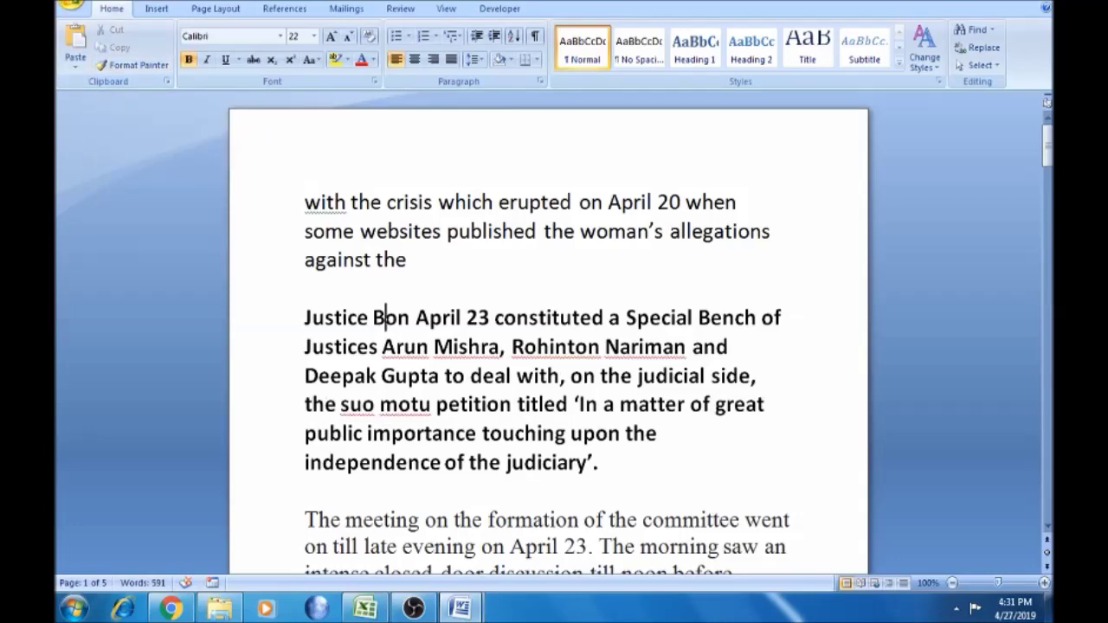
Try saving over the read-only file, dismiss the warning, cancel, and undo the deletion.
key("F12")
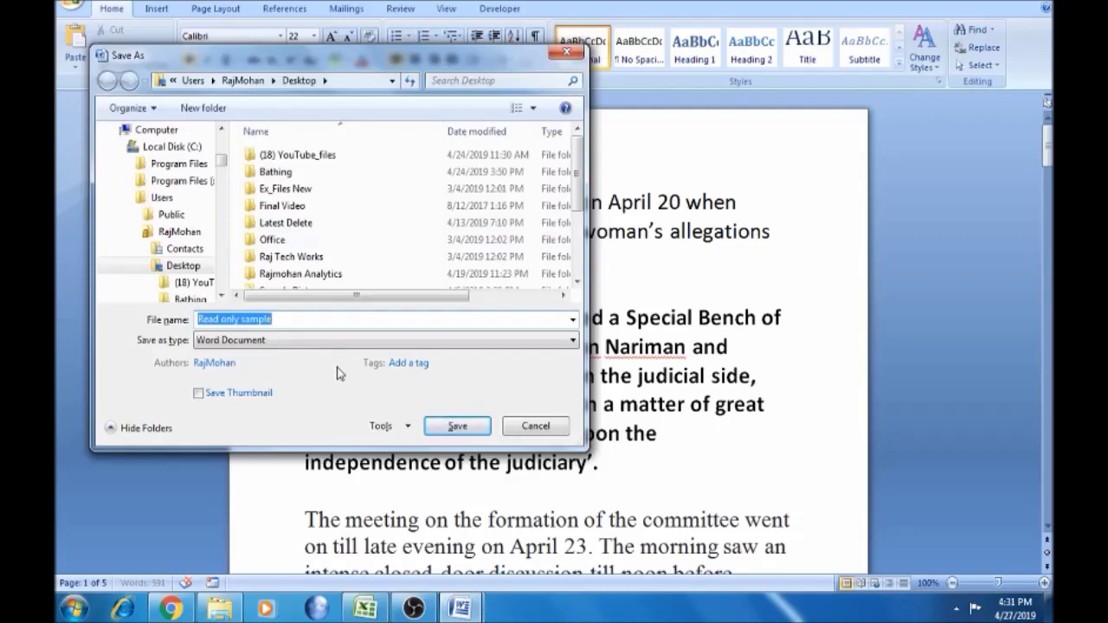
left_click(459, 427)
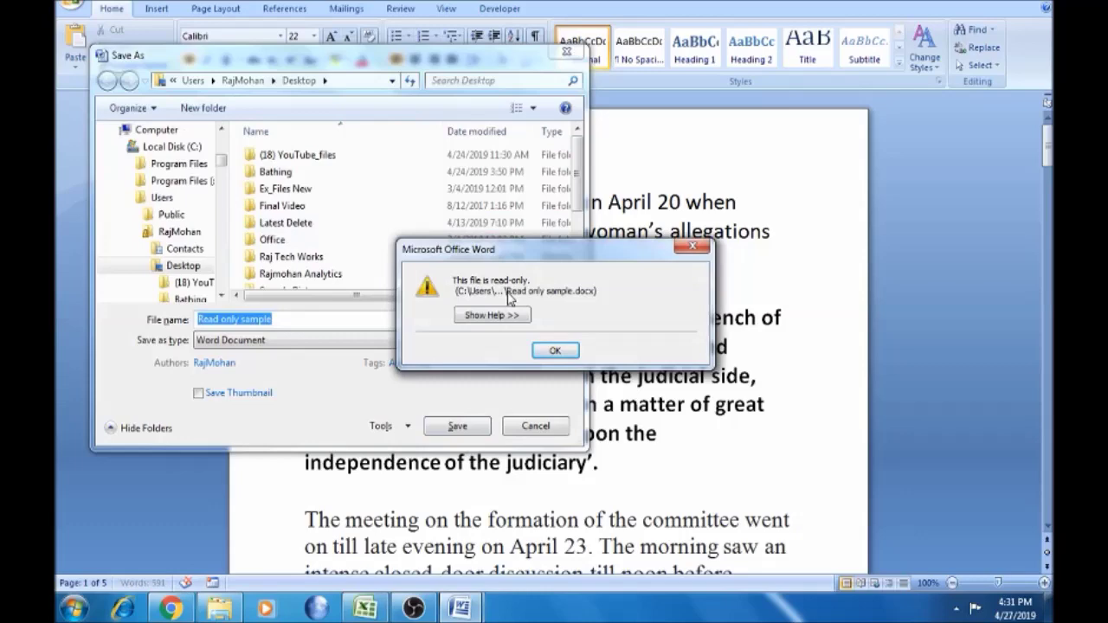
left_click(555, 351)
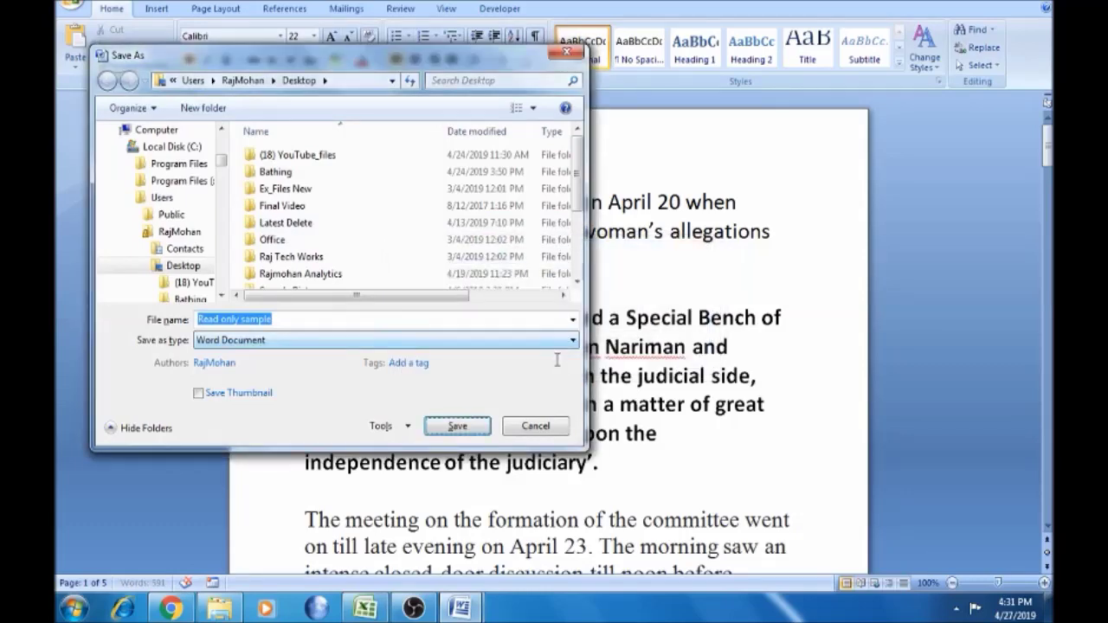
left_click(535, 426)
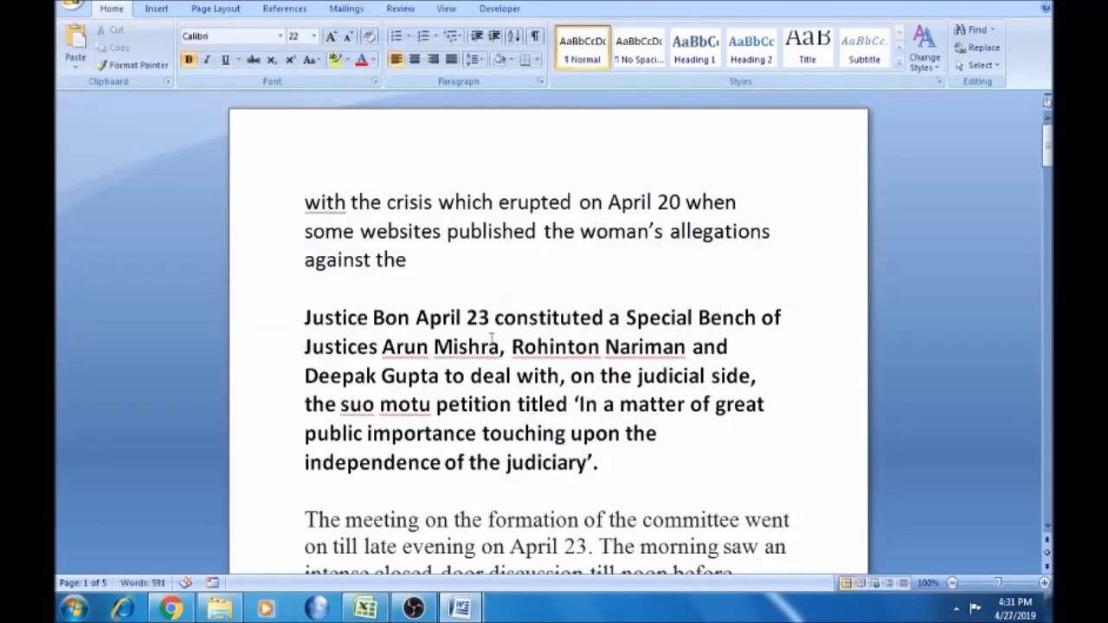
left_click(431, 319)
key("ctrl+z")
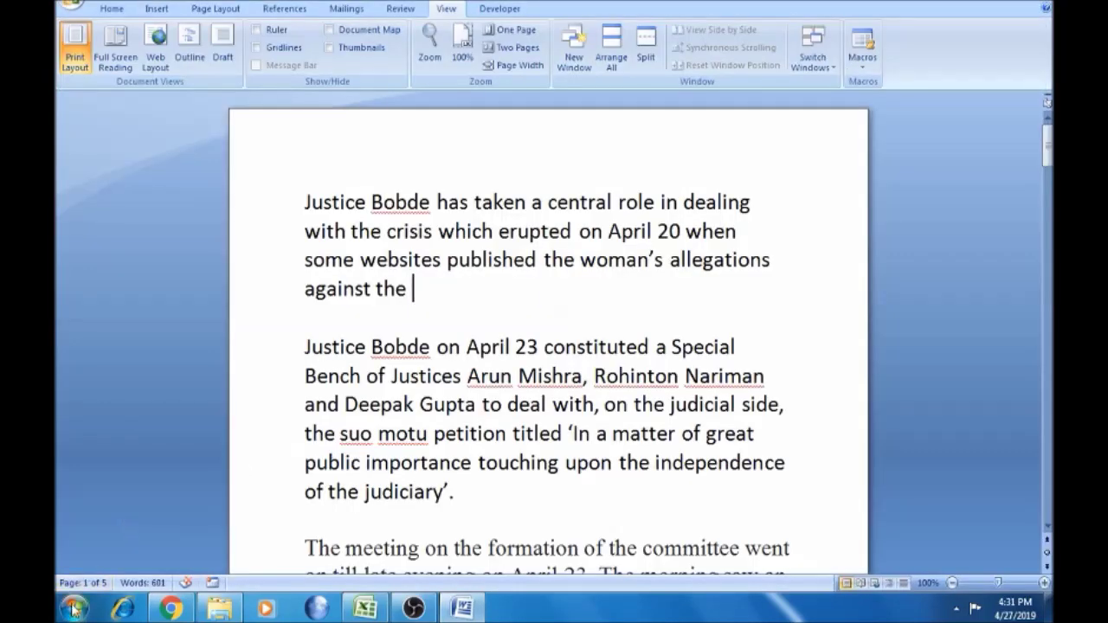
Reopen Read only sample for editing with its modify password and delete 'the' after 'against'.
left_click(74, 608)
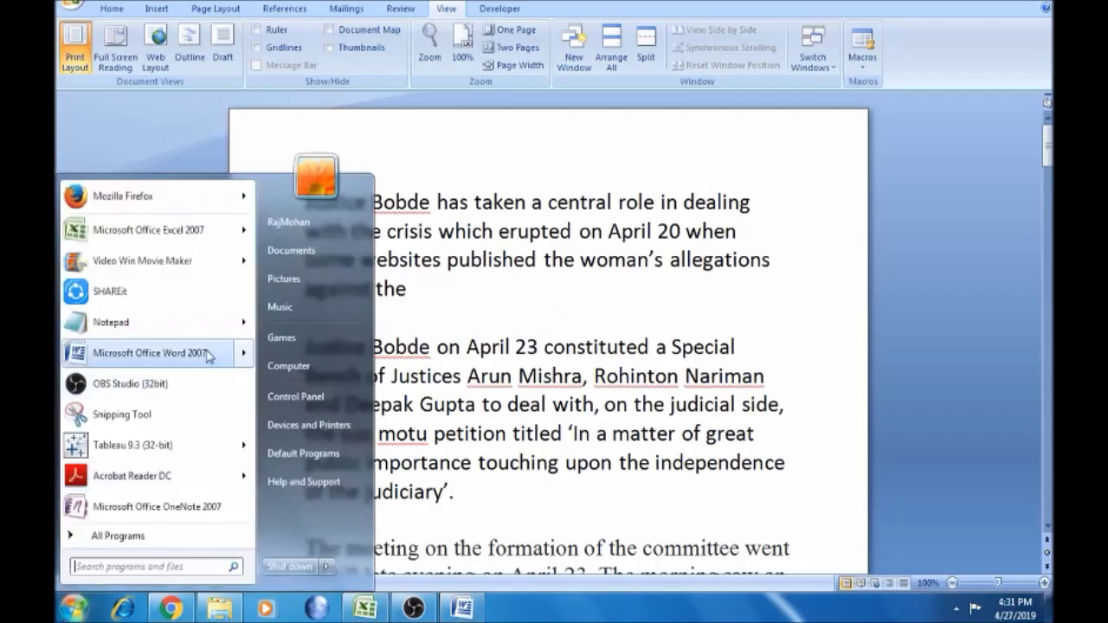
mouse_move(211, 352)
left_click(322, 246)
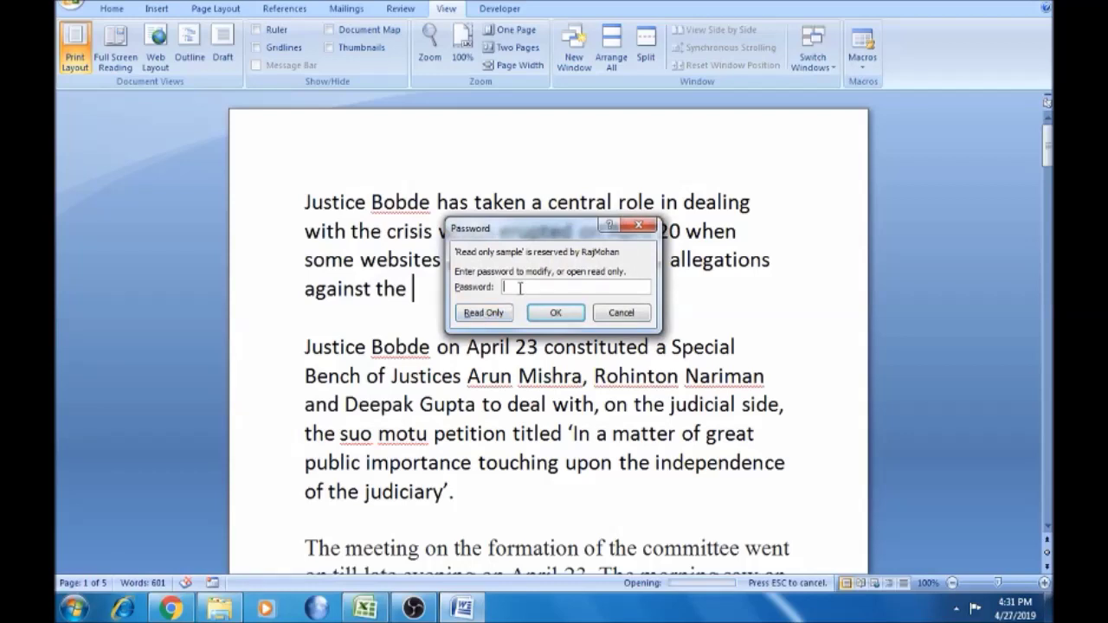
left_click(554, 313)
left_click(416, 269)
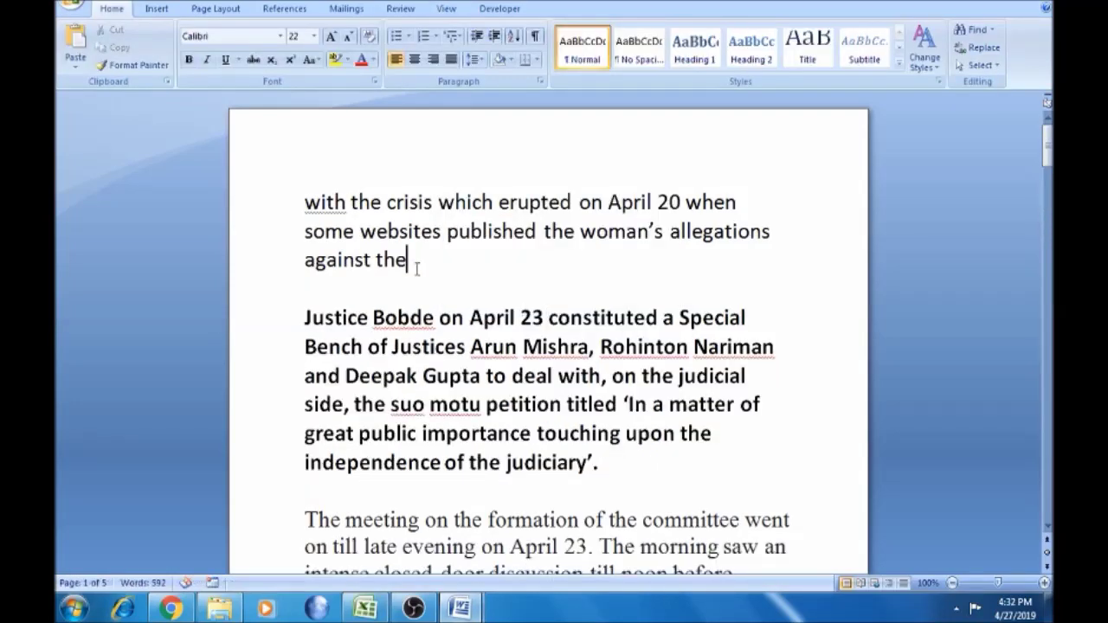
key("BackSpace")
key("BackSpace")
key("BackSpace")
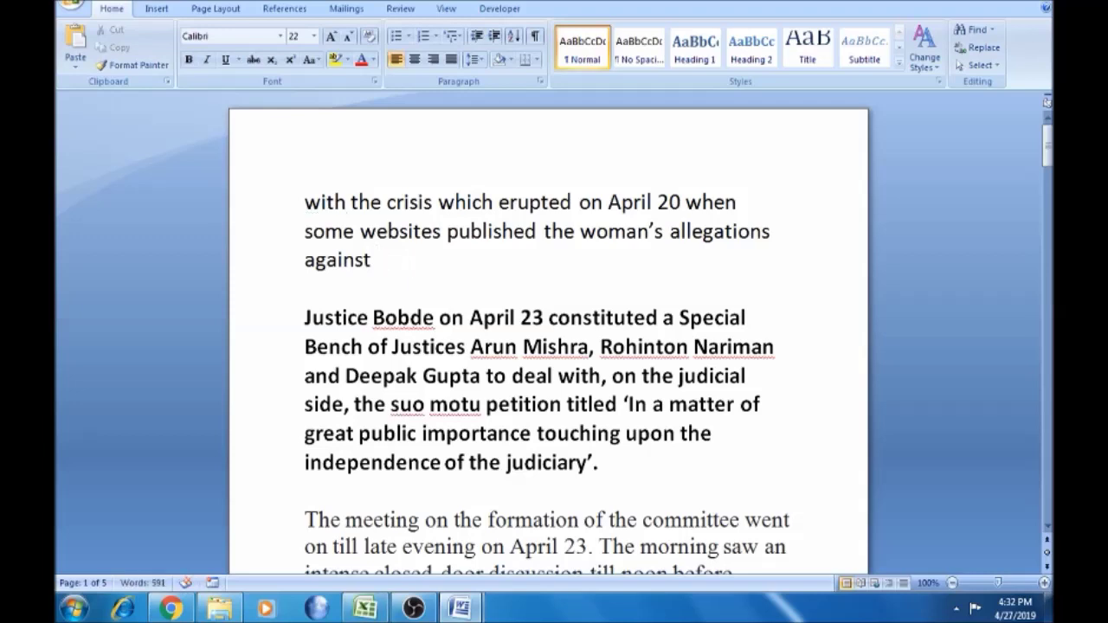
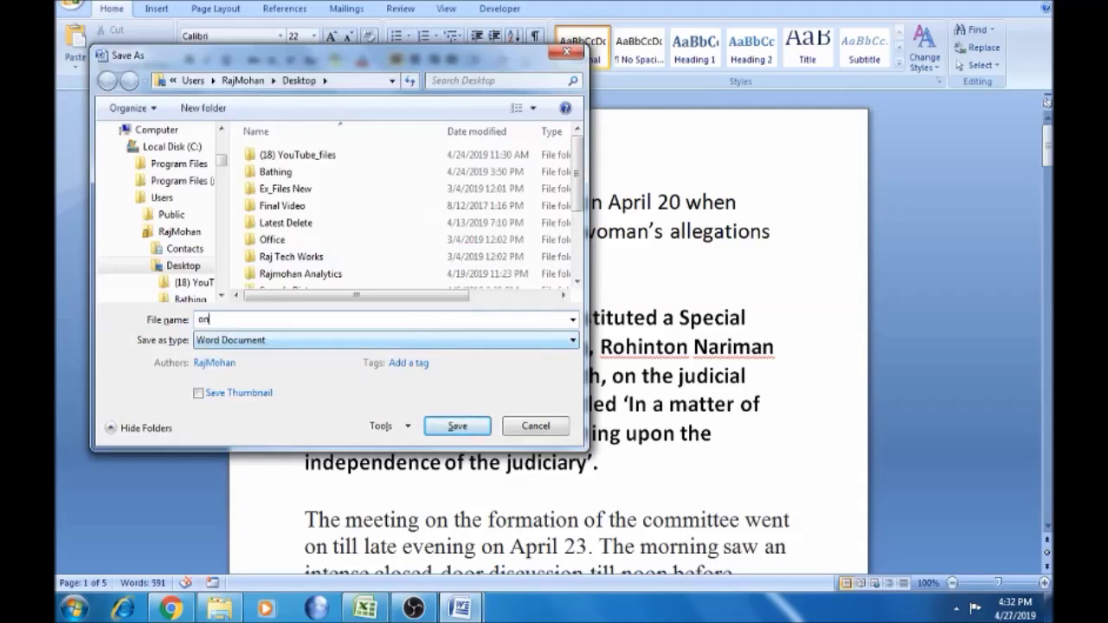
Finish naming the file 'ony few', then go to General Options and choose Protect Document.
type("y few")
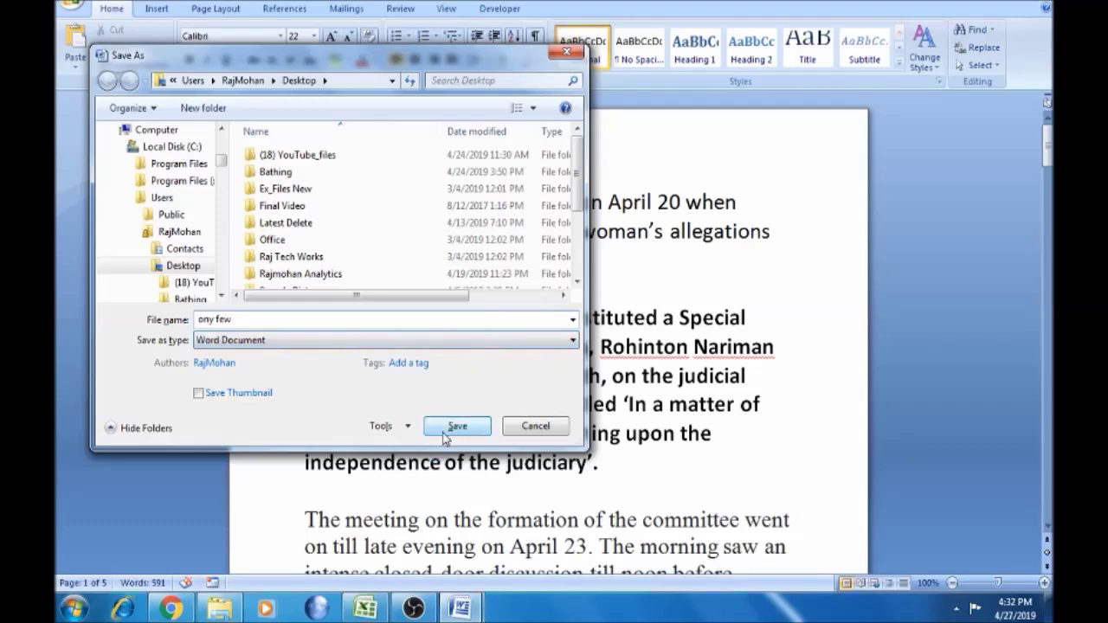
left_click(409, 426)
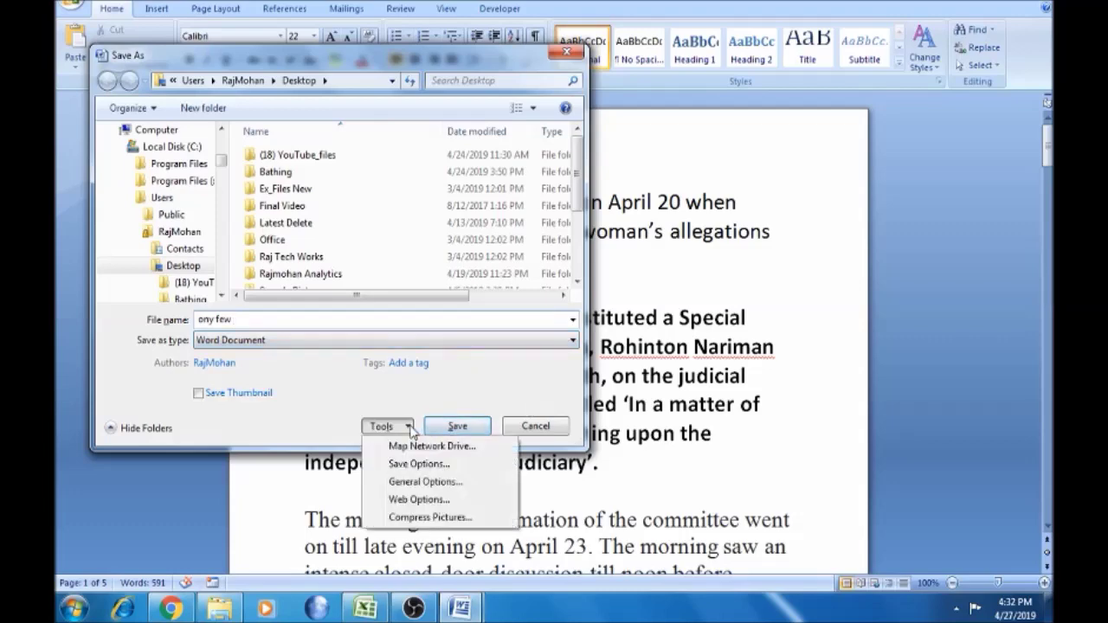
left_click(421, 482)
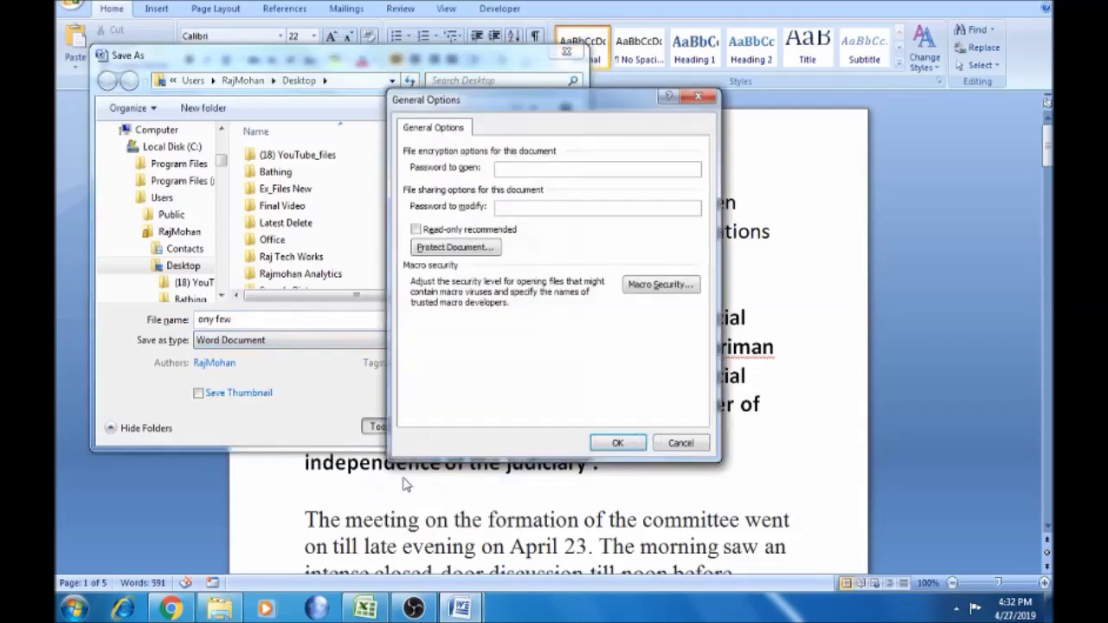
left_click(475, 251)
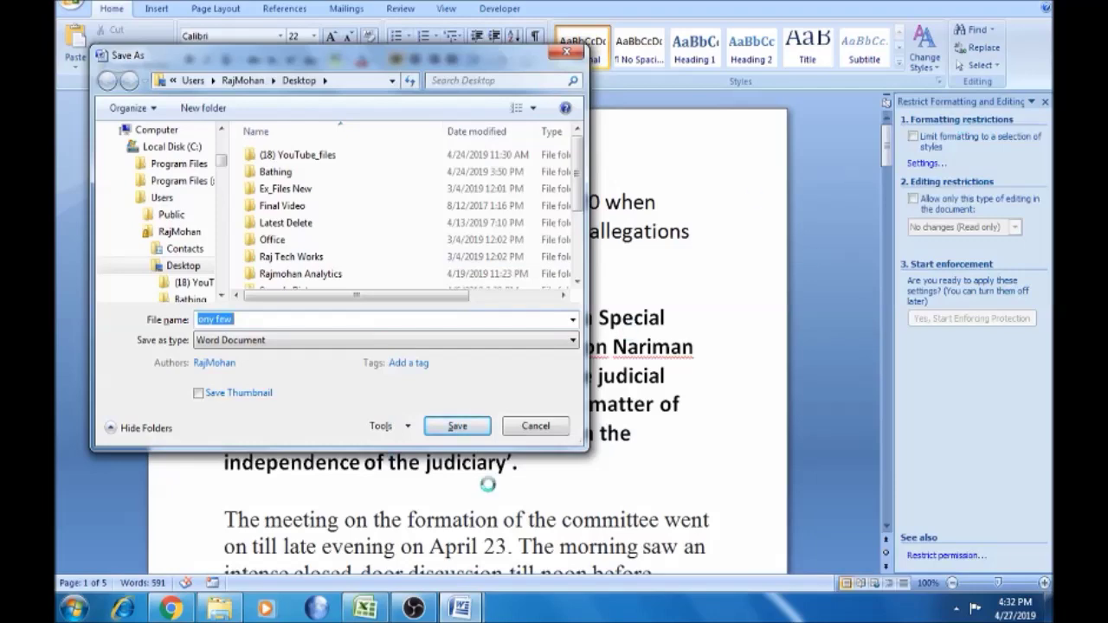
Cancel Save As, limit formatting to selected styles, and allow only Filling in forms editing.
left_click(533, 431)
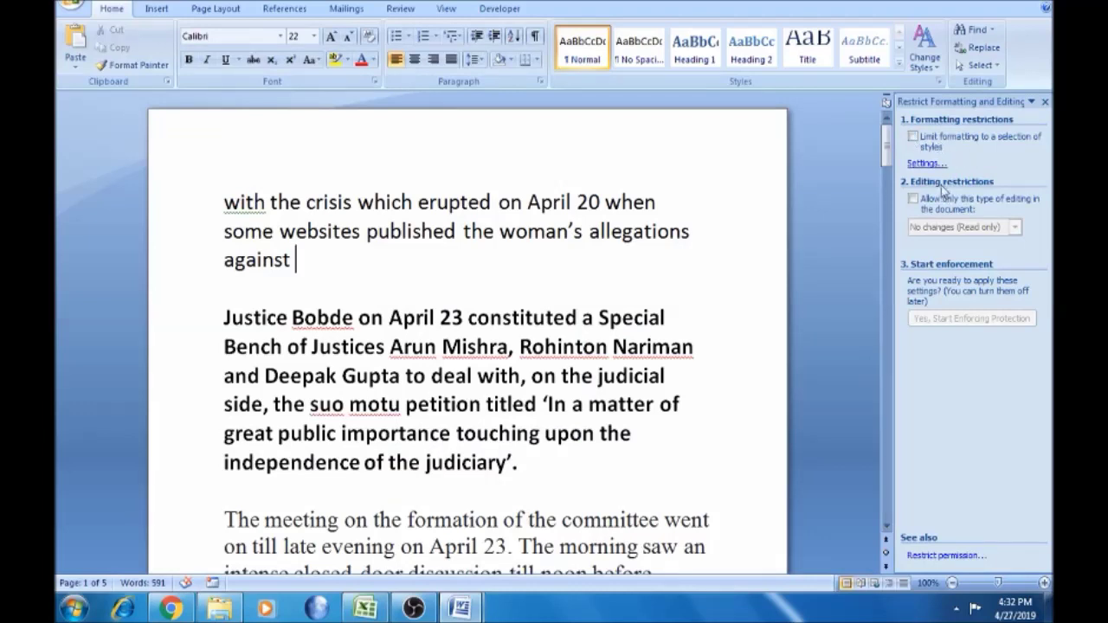
left_click(914, 137)
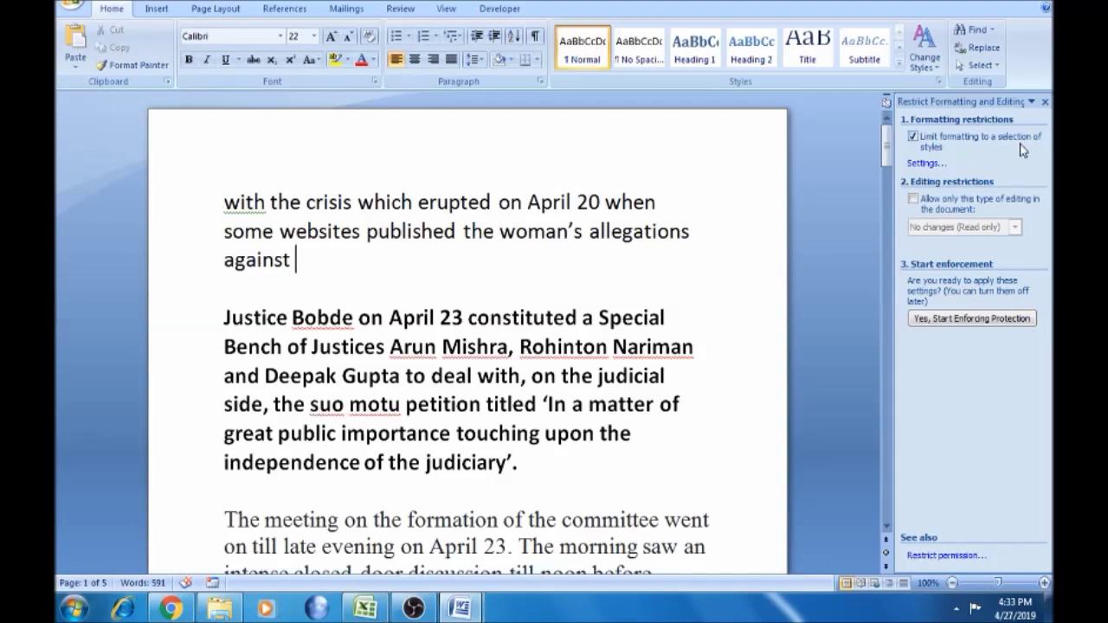
left_click(913, 200)
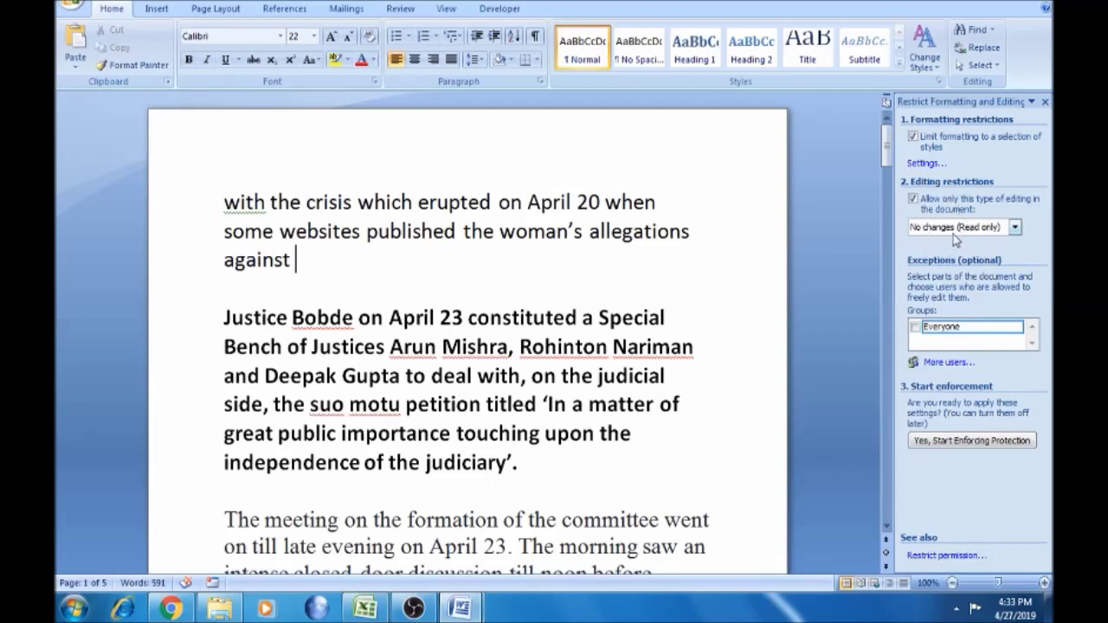
left_click(1016, 227)
left_click(1018, 226)
left_click(1018, 226)
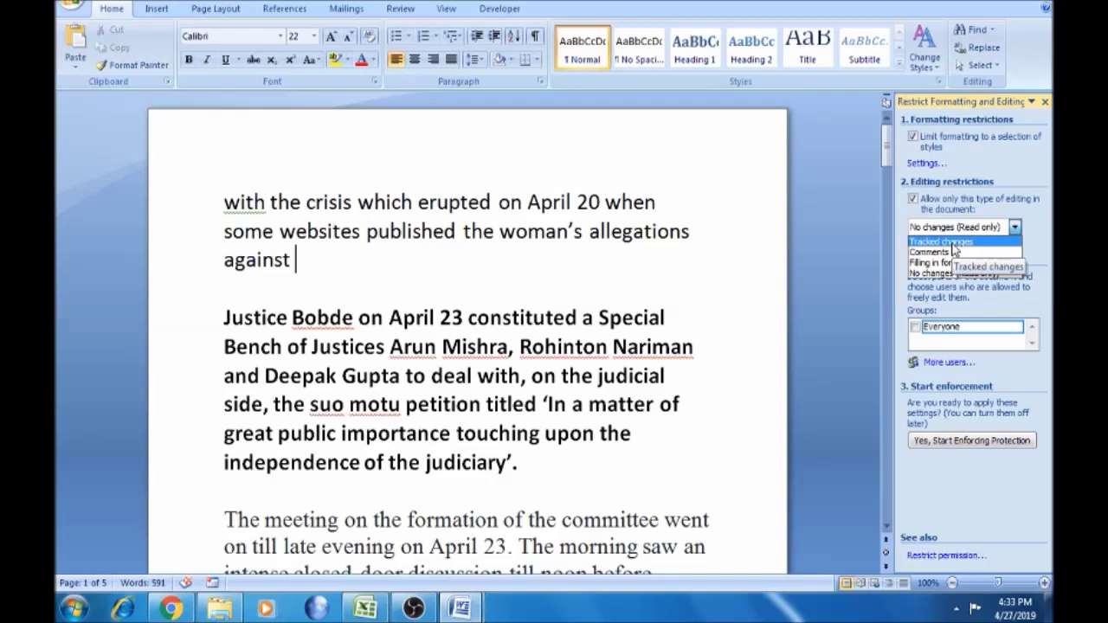
left_click(952, 244)
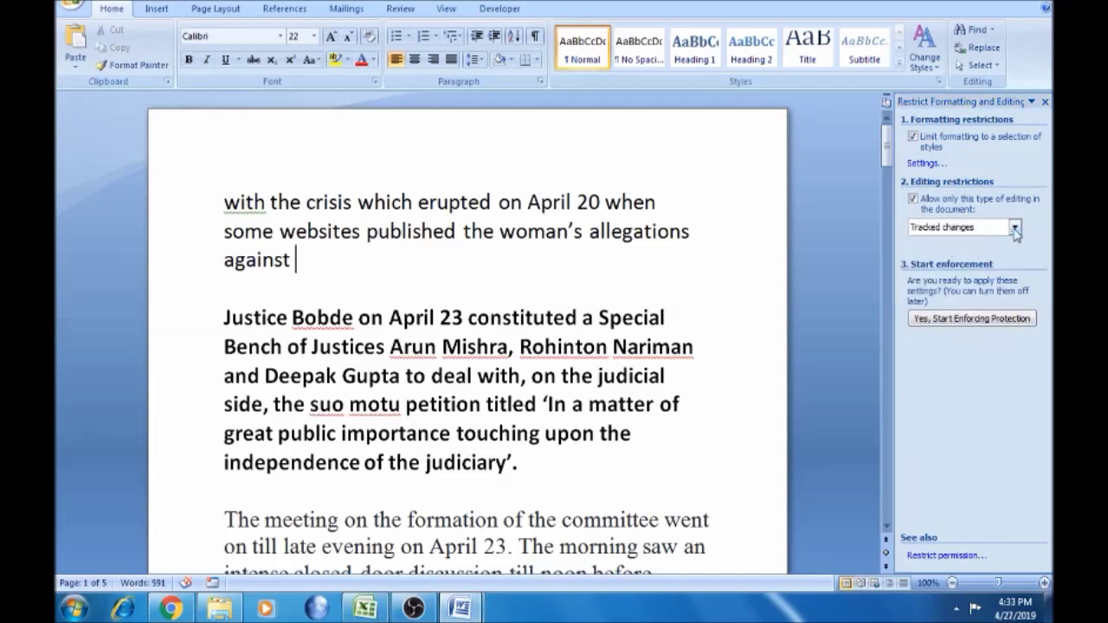
left_click(1015, 228)
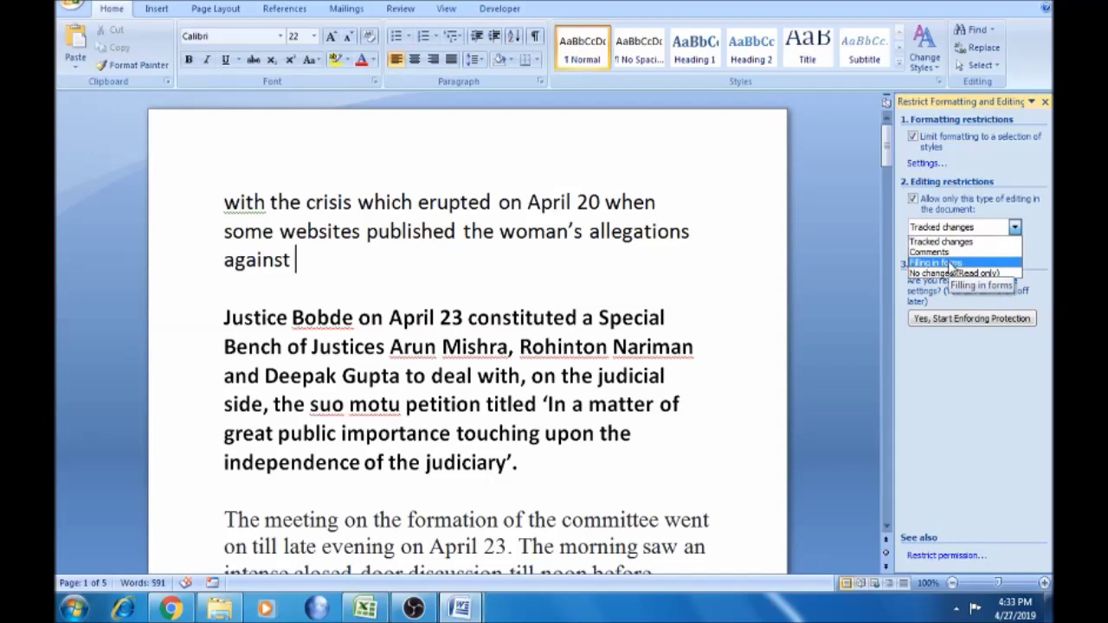
left_click(952, 263)
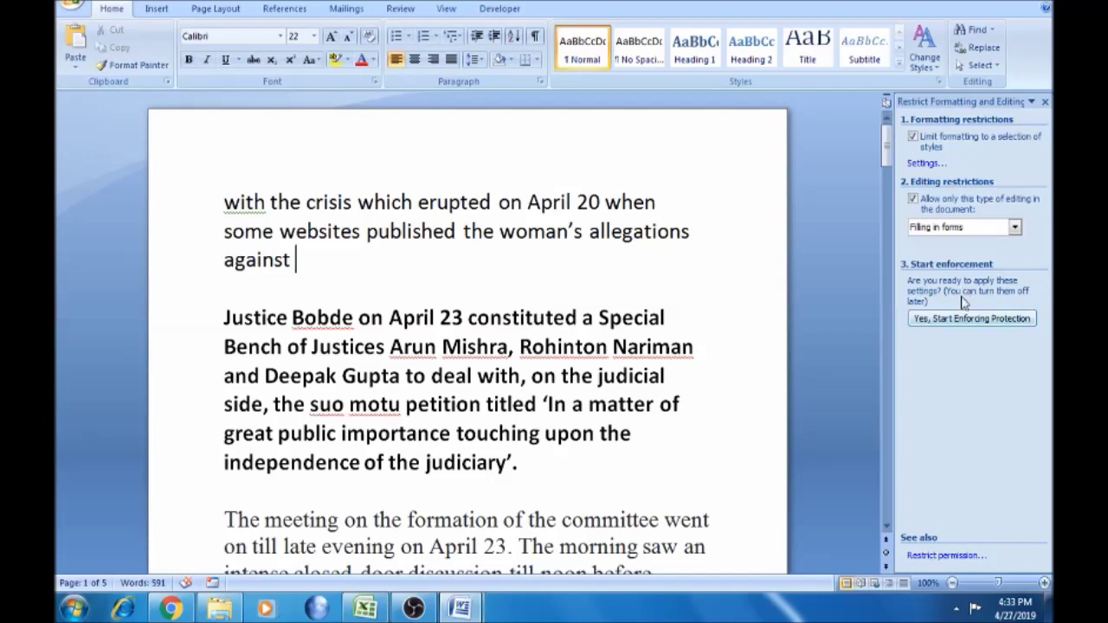
Start enforcing protection and set the protection password.
left_click(1000, 326)
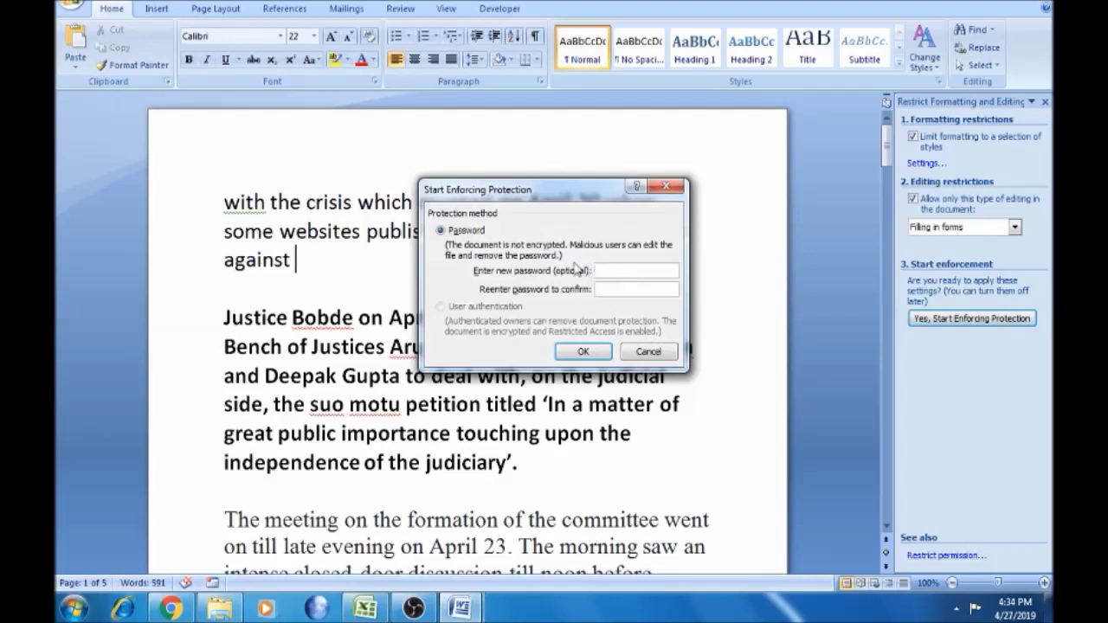
left_click(582, 352)
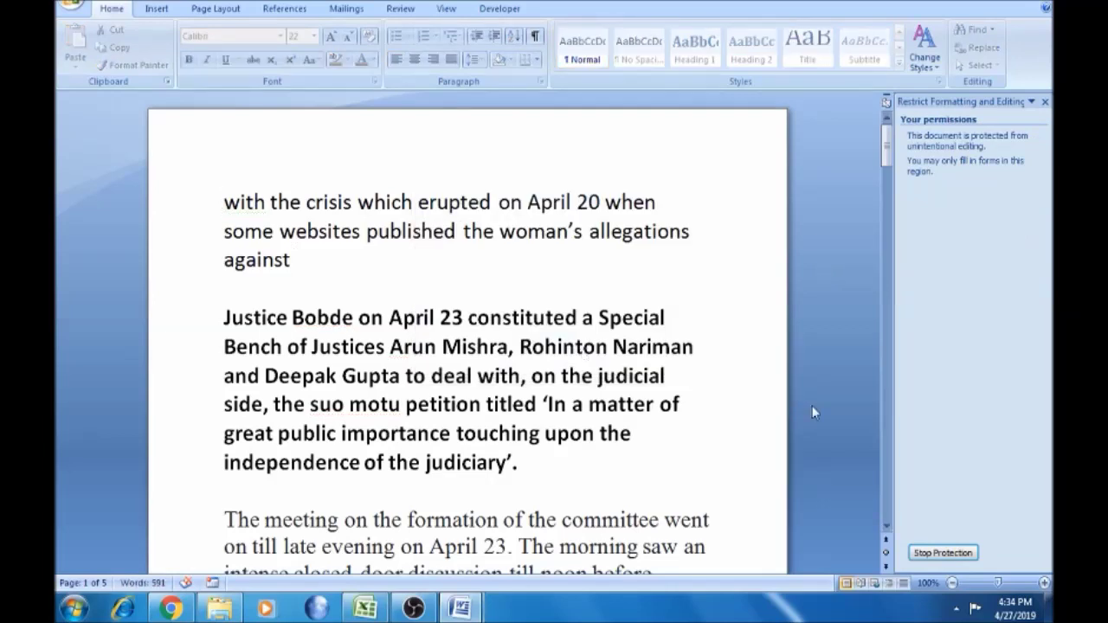
Stop protection by entering the document's password in the Unprotect Document dialog.
left_click(926, 559)
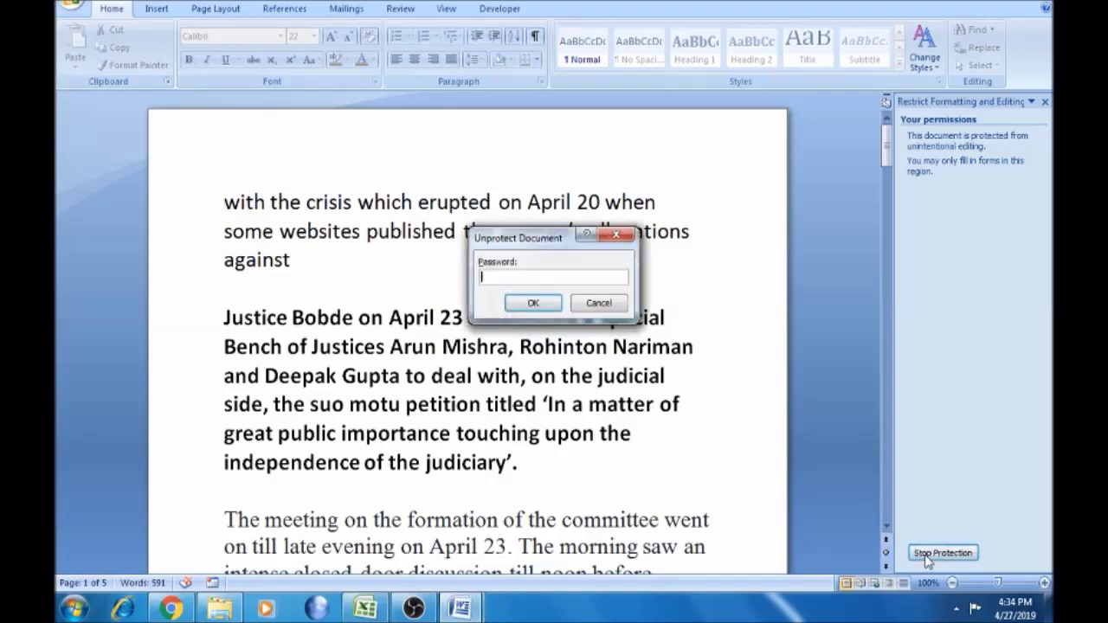
left_click(522, 305)
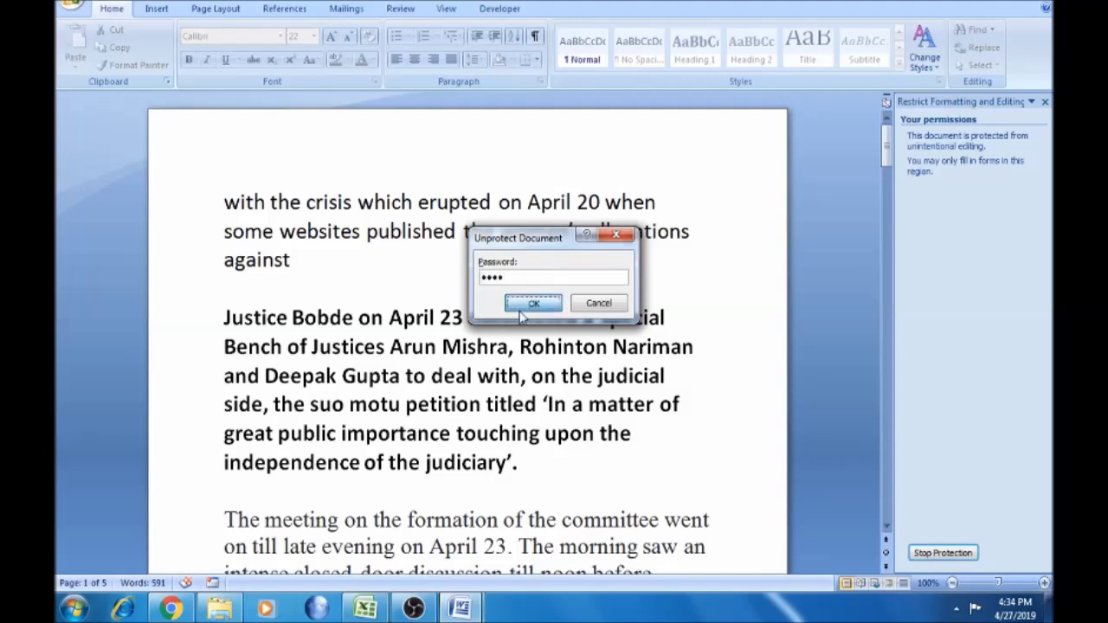